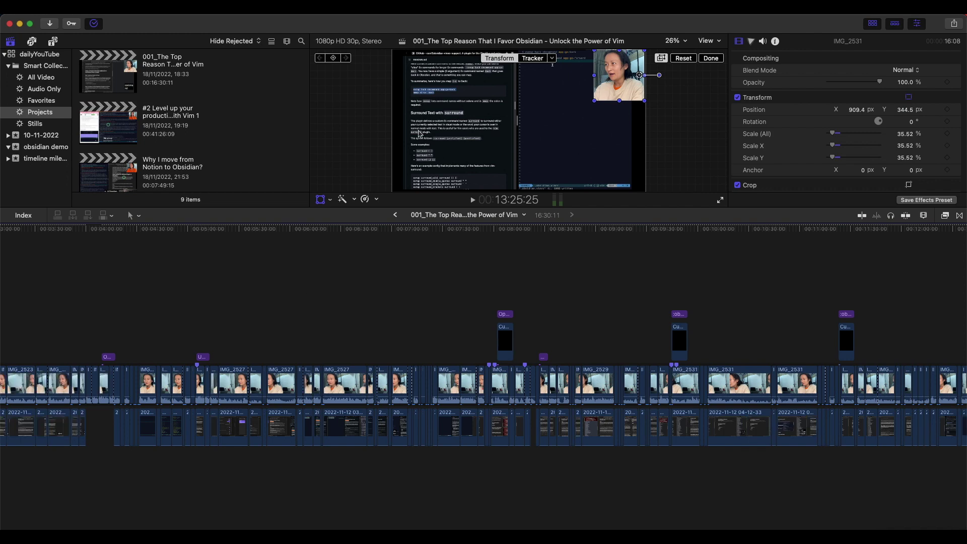
Step: Return to the beginning of the 001_The Top Reason That I Favor Obsidian timeline and play the project
scroll(155, 237, "left", 10)
left_click(22, 274)
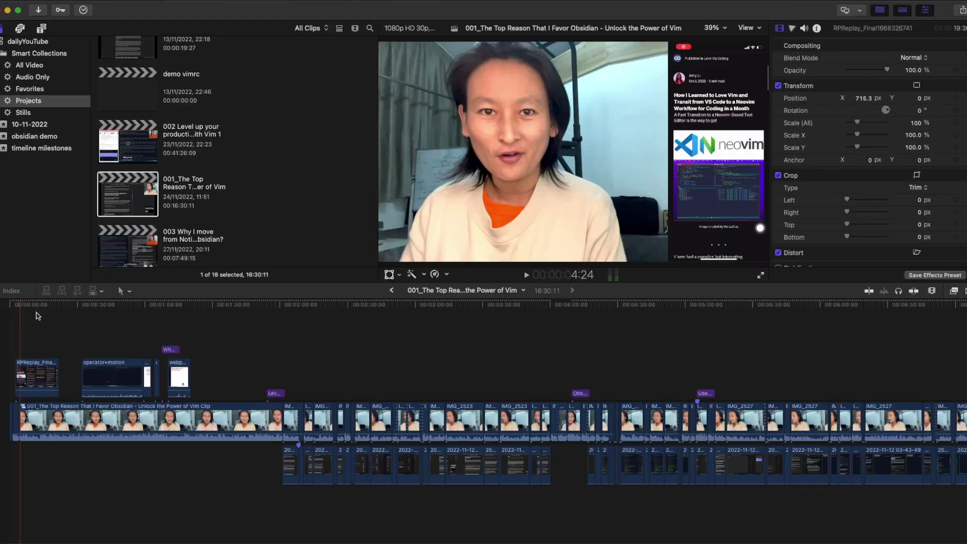
key("space")
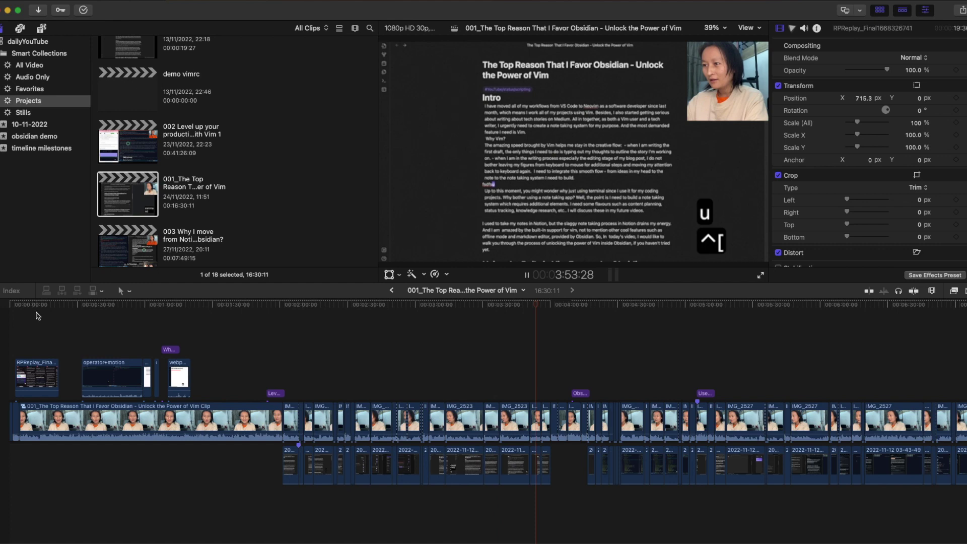
Step: Examine the arrangement of clips, titles and markers along the 001 timeline, both in overview and in closer detail
key("super+minus")
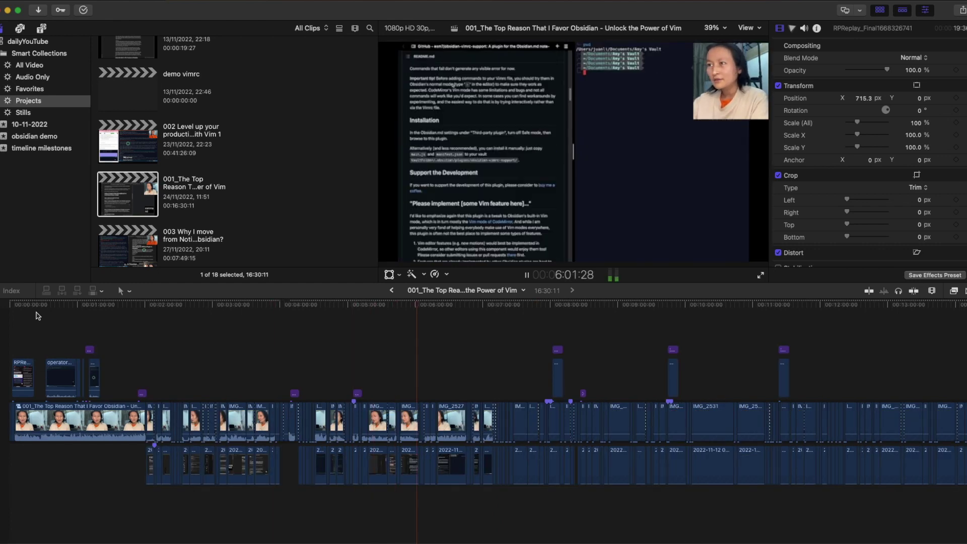
key("super+minus")
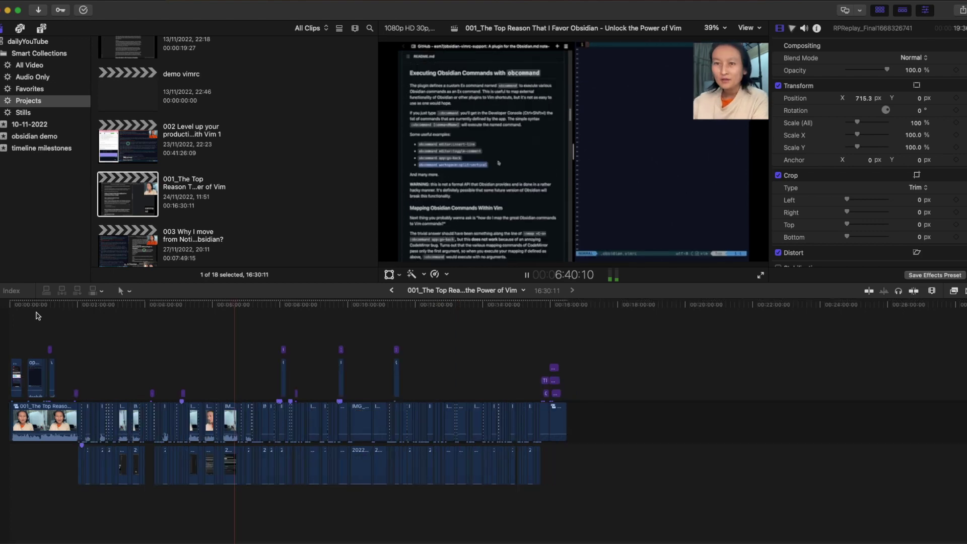
key("super+equal")
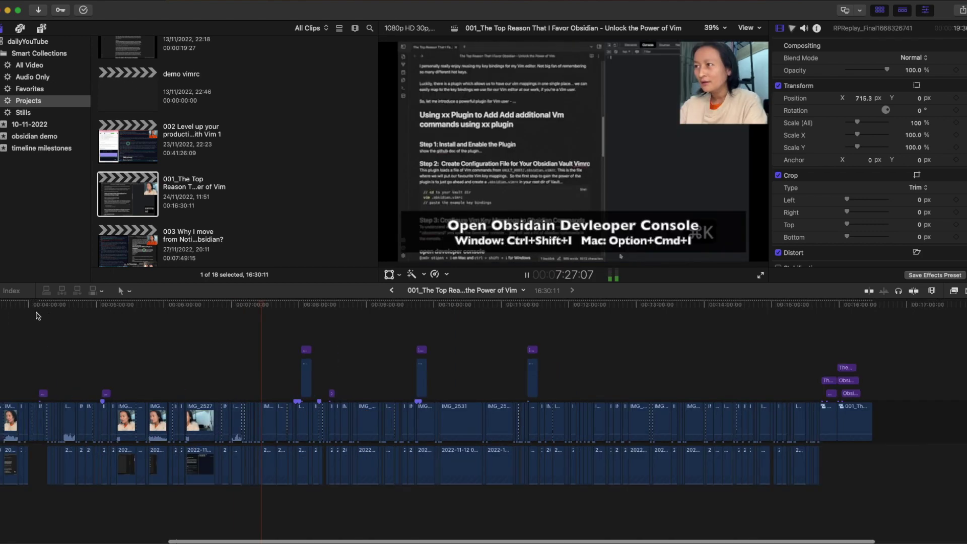
key("super+equal")
key("super+equal")
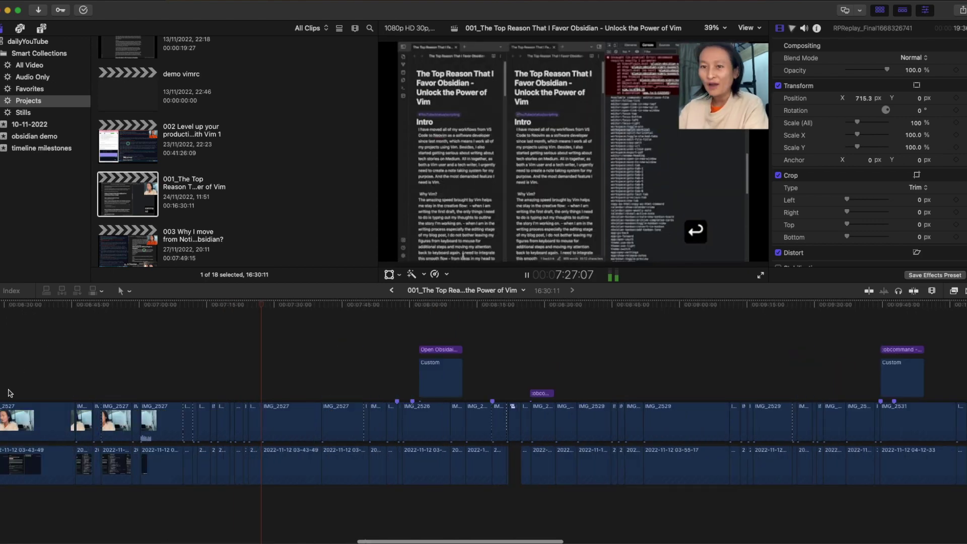
scroll(505, 346, "right", 2)
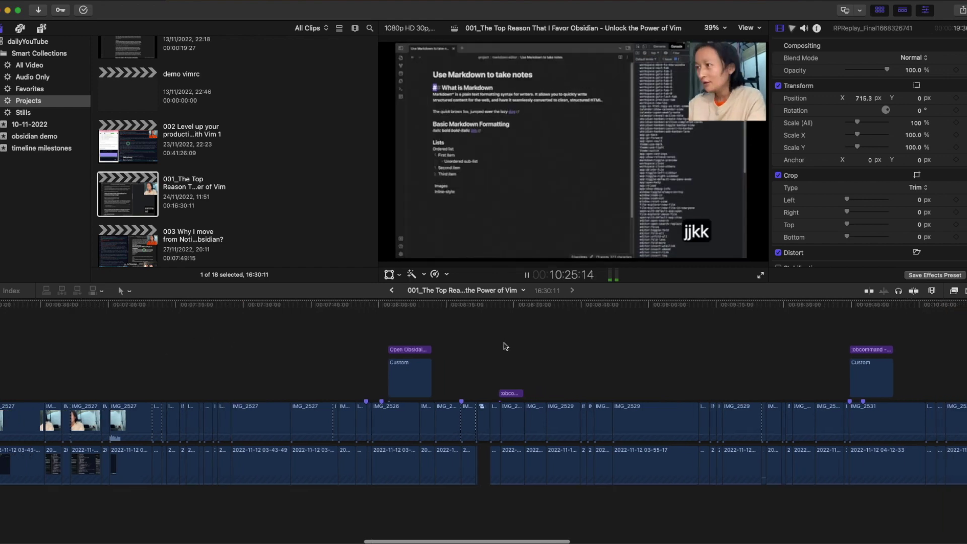
scroll(505, 346, "right", 5)
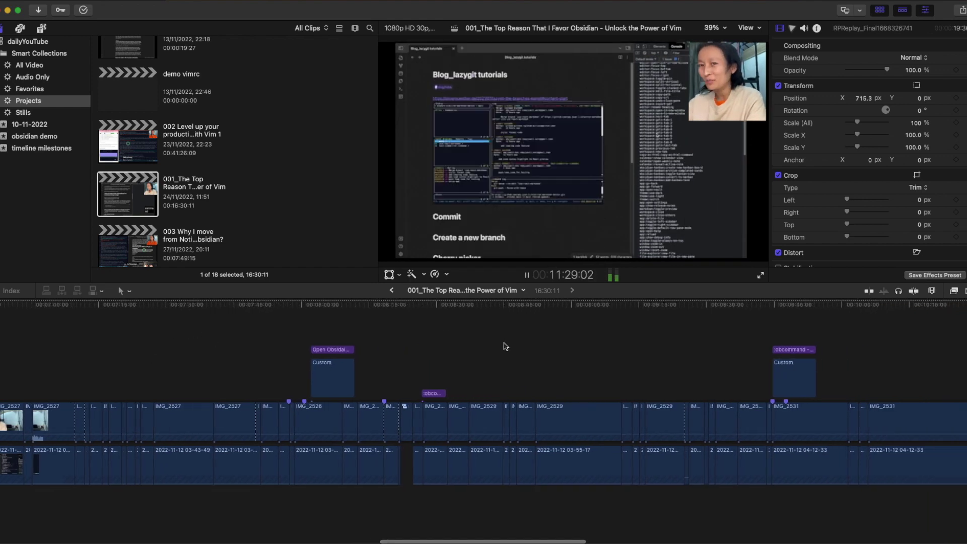
scroll(505, 346, "left", 20)
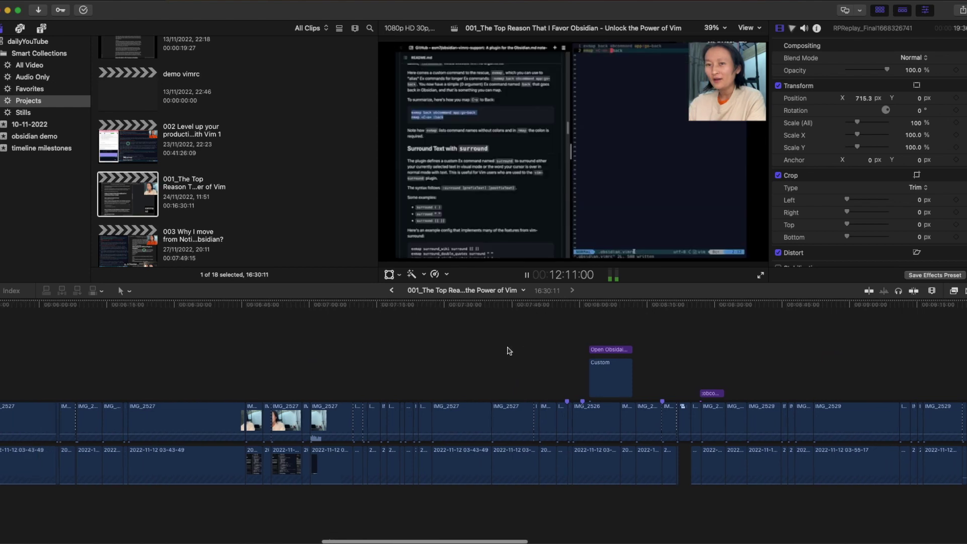
scroll(684, 352, "left", 8)
scroll(683, 352, "right", 4)
scroll(684, 352, "left", 8)
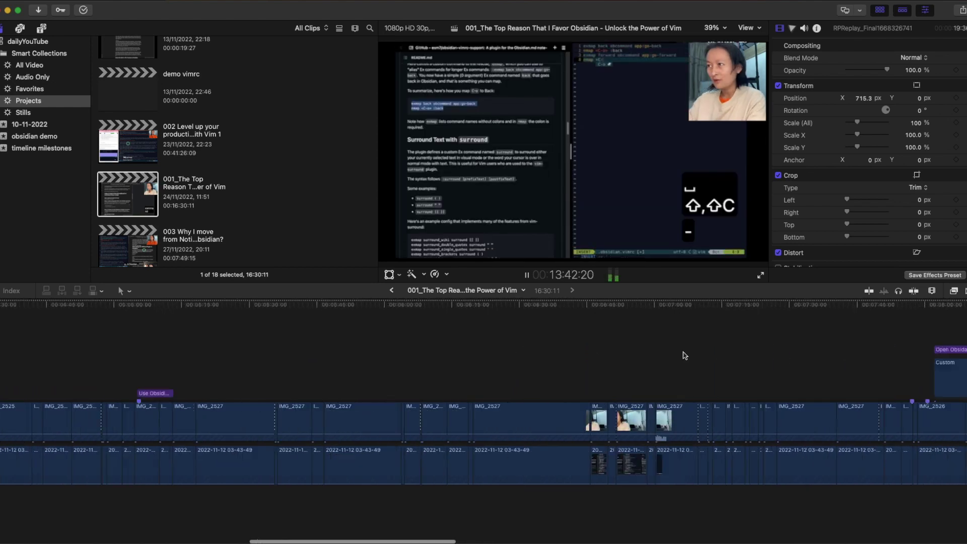
scroll(684, 355, "right", 3)
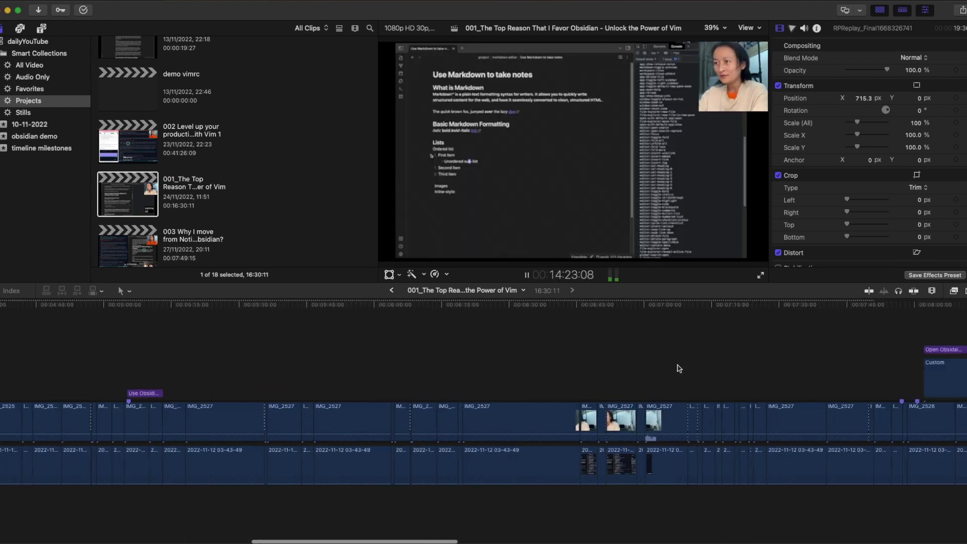
scroll(679, 368, "right", 20)
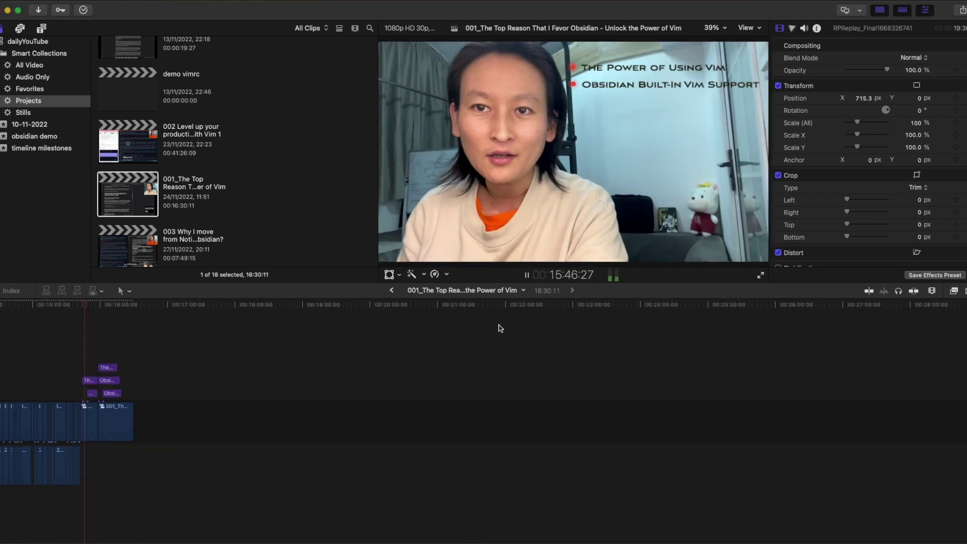
Step: Examine the bullet titles over the closing clips of the 001 timeline and the sections preceding them
key("super+equal")
key("super+equal")
key("super+equal")
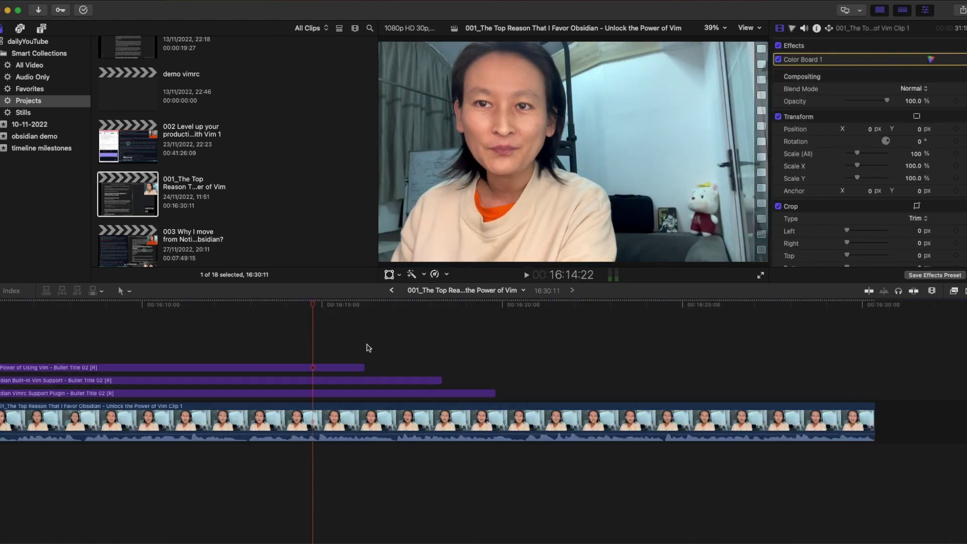
scroll(368, 347, "left", 15)
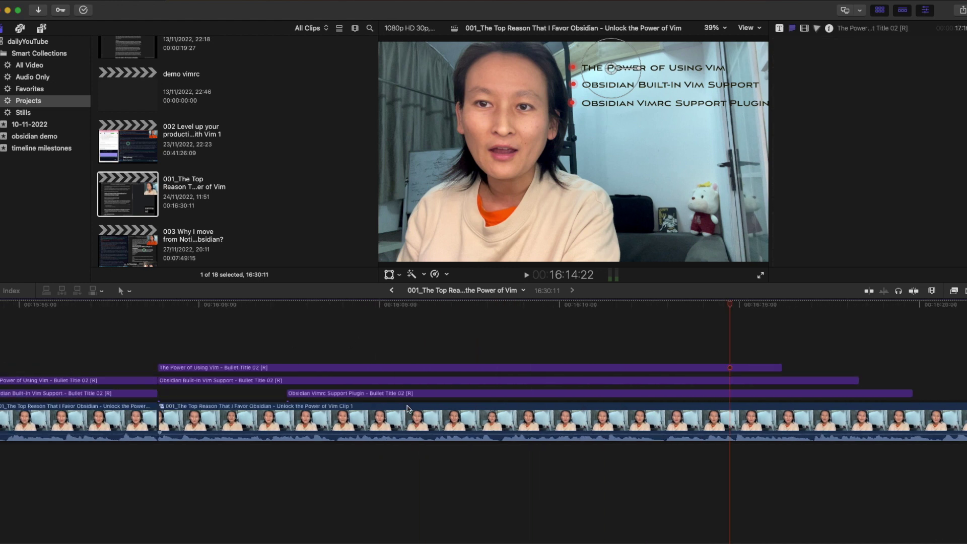
key("super+minus")
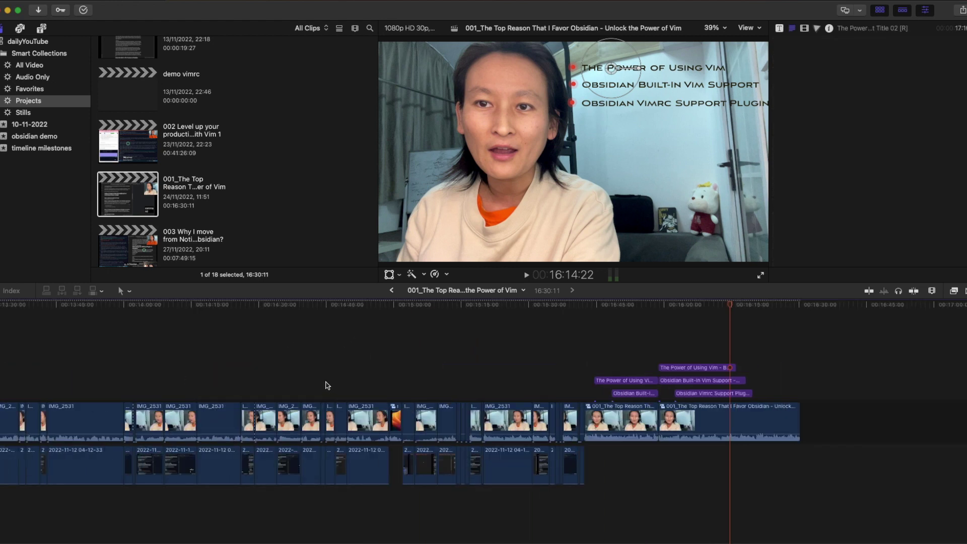
key("super+minus")
scroll(327, 388, "left", 10)
scroll(336, 457, "left", 15)
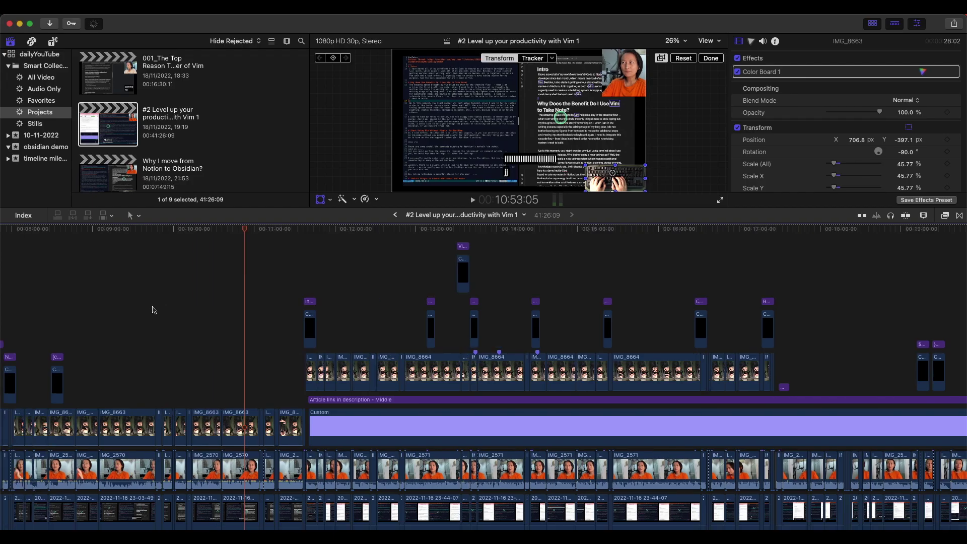
Step: Review the #2 Level up your productivity with Vim 1 timeline backwards, checking frames as far as the Terminal and Obsidian app titles
scroll(154, 309, "left", 15)
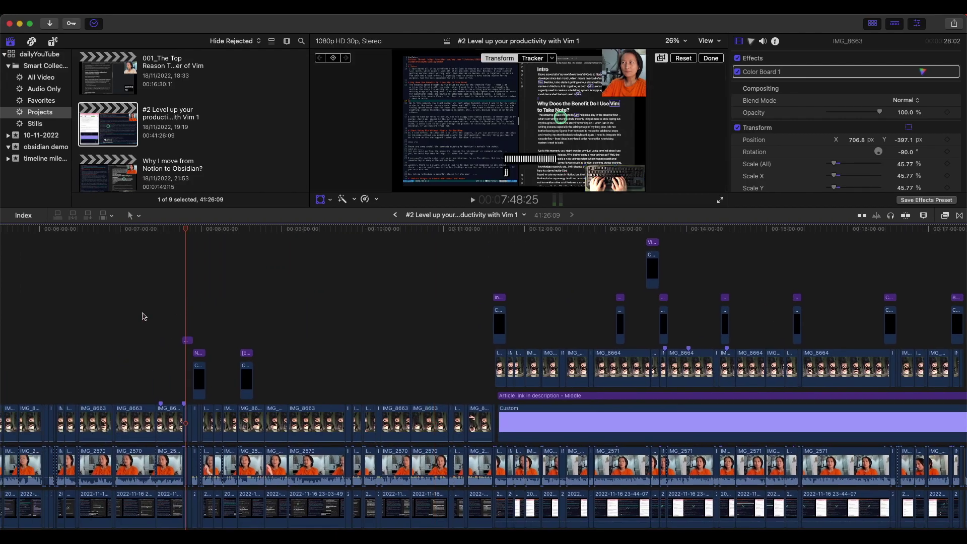
scroll(121, 320, "left", 13)
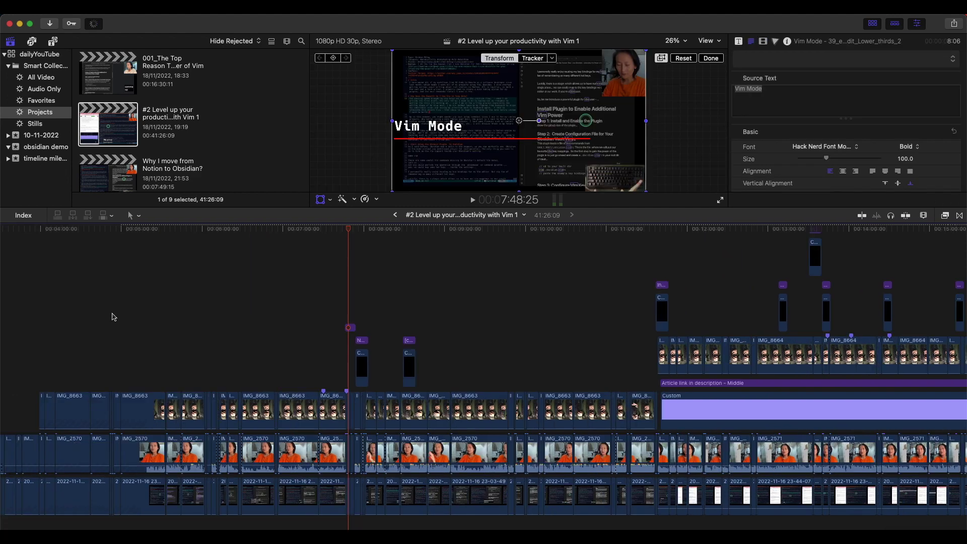
left_click(196, 317)
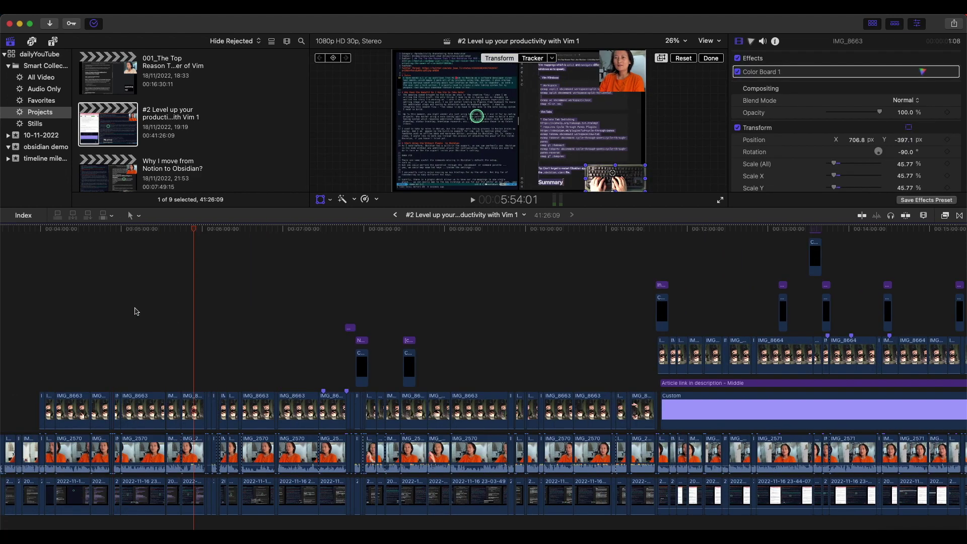
scroll(145, 314, "left", 3)
left_click(145, 314)
scroll(131, 317, "left", 10)
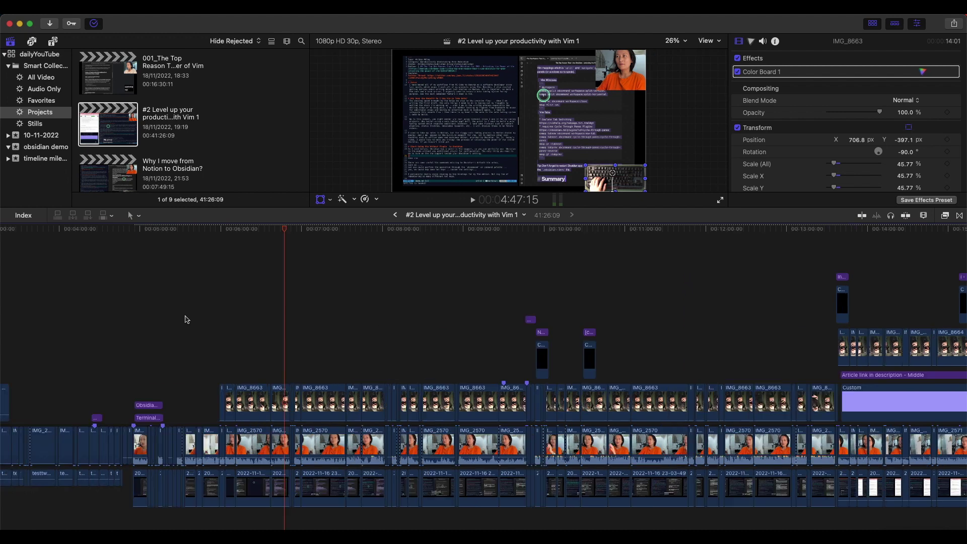
left_click(119, 322)
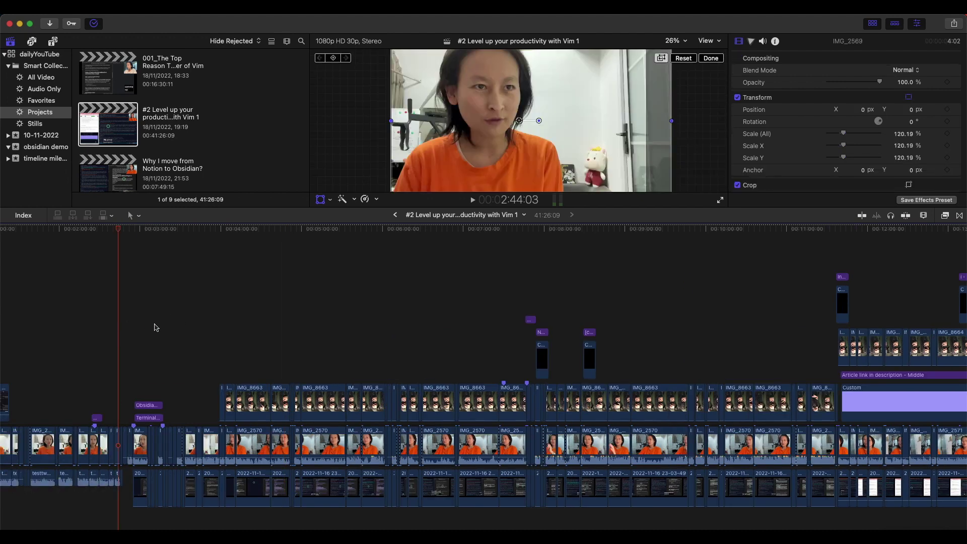
left_click(150, 331)
Step: Check frames in the later keyboard-camera and screen-recording sections of the Level up your productivity with Vim 1 timeline
left_click(471, 315)
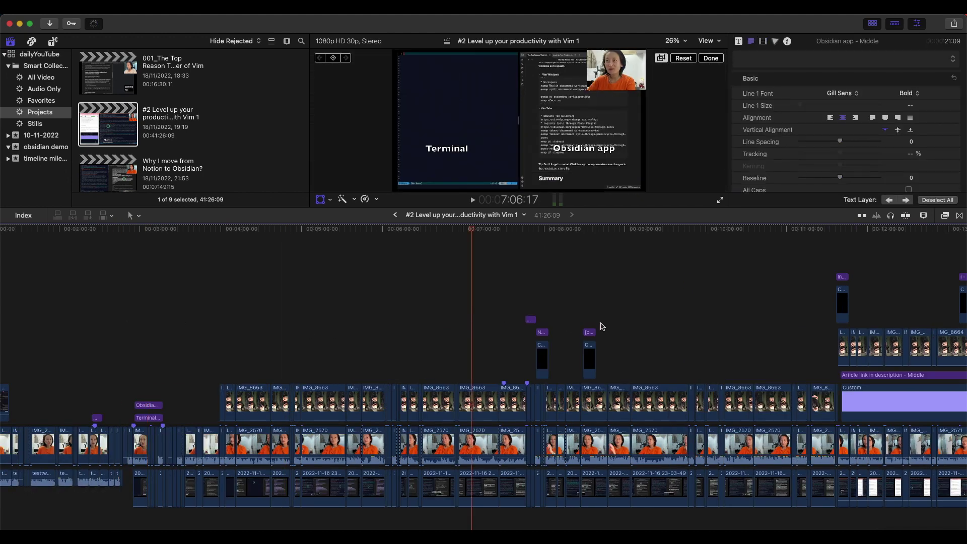
left_click(655, 313)
scroll(706, 306, "right", 3)
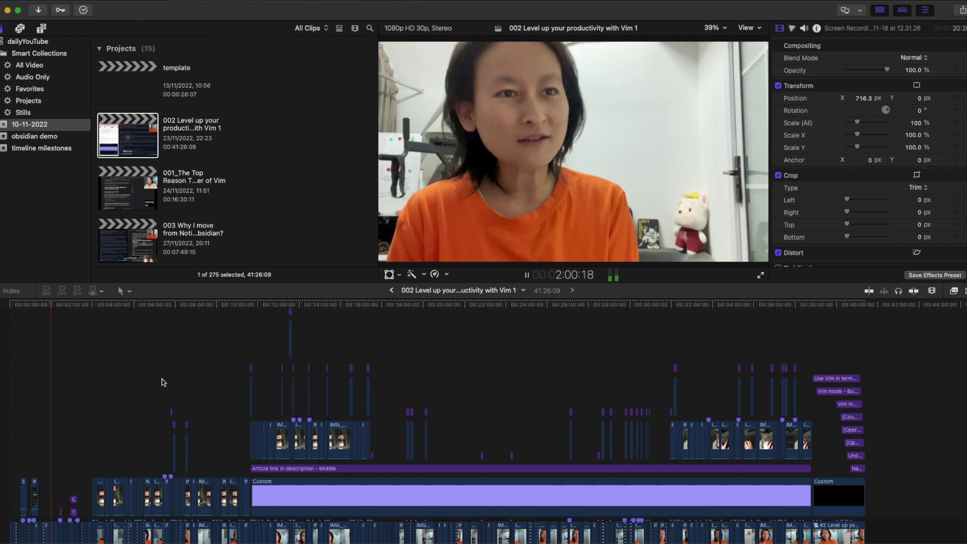
left_click(197, 378)
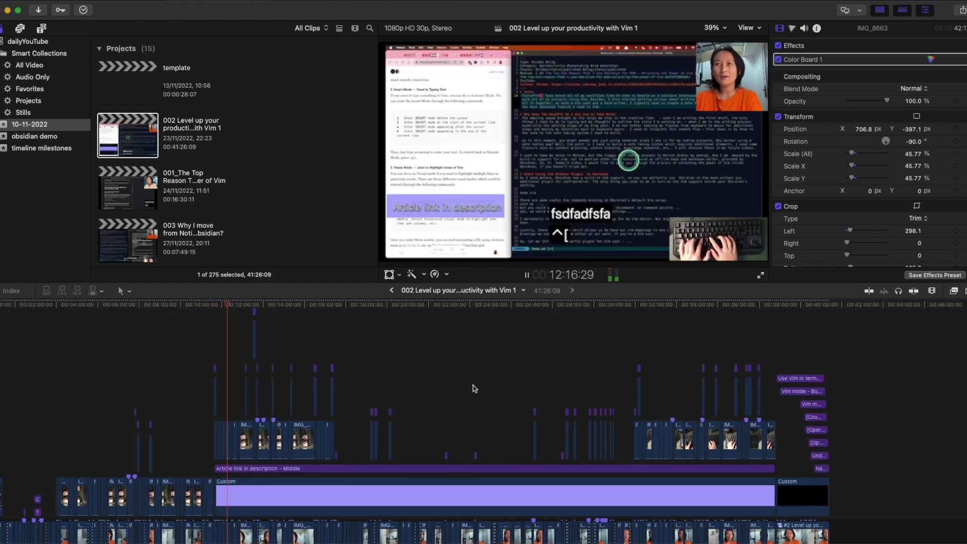
key("super+equal")
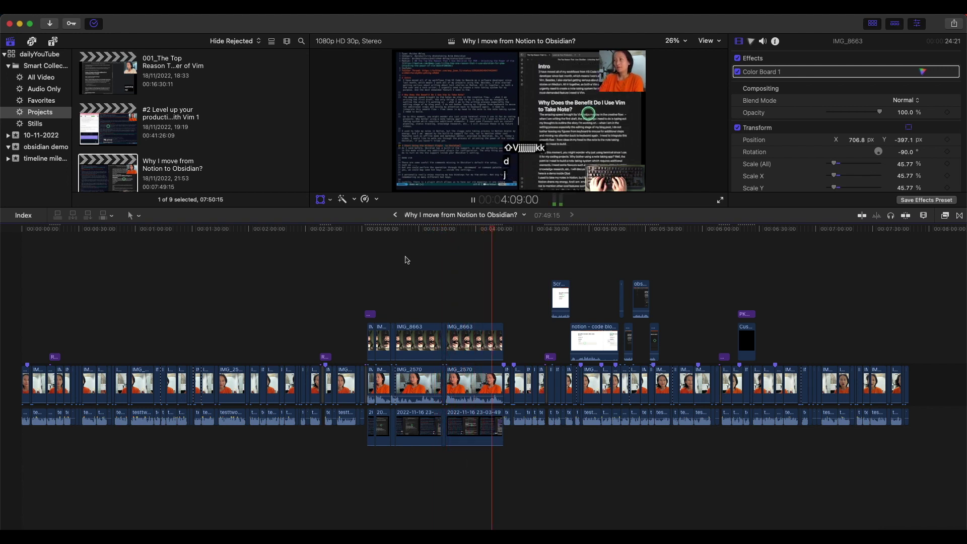
Step: Pause the Why I move from Notion to Obsidian? project and check frames around its code block demos, layered clips and Reason #2 title
key("space")
left_click(647, 265)
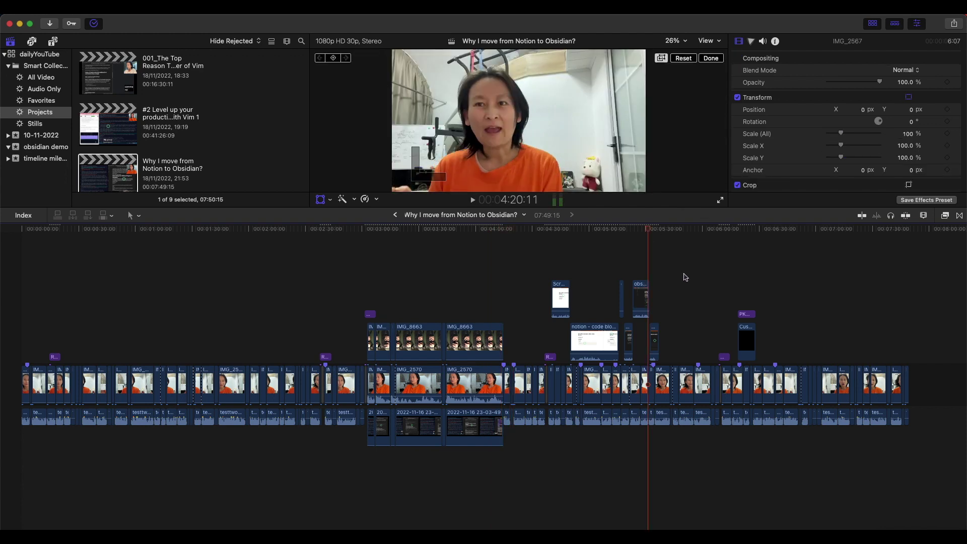
scroll(676, 279, "right", 5)
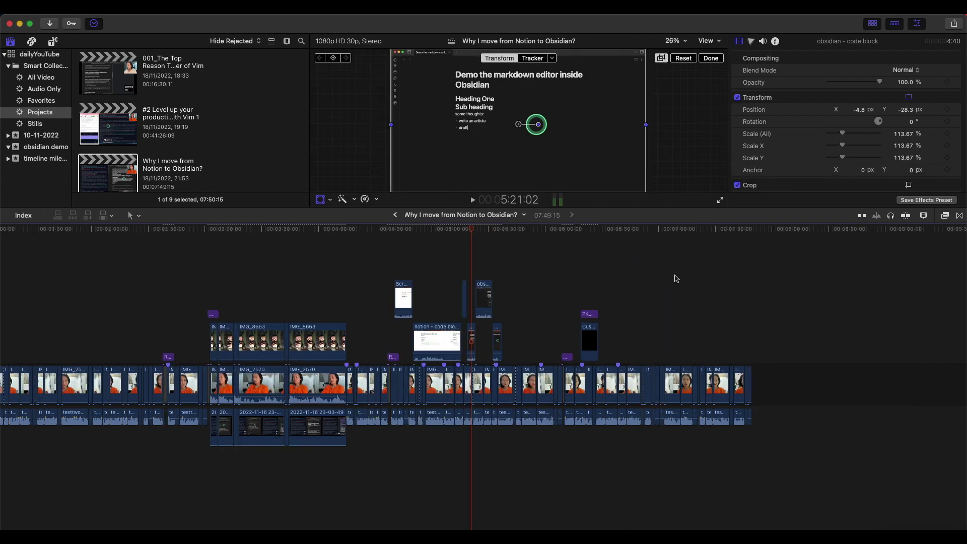
left_click(436, 265)
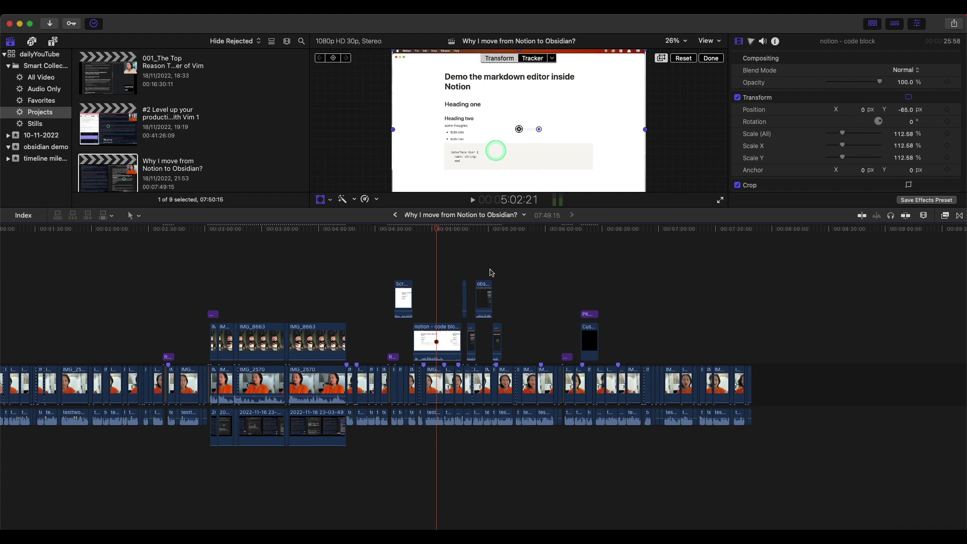
left_click(489, 273)
left_click(602, 288)
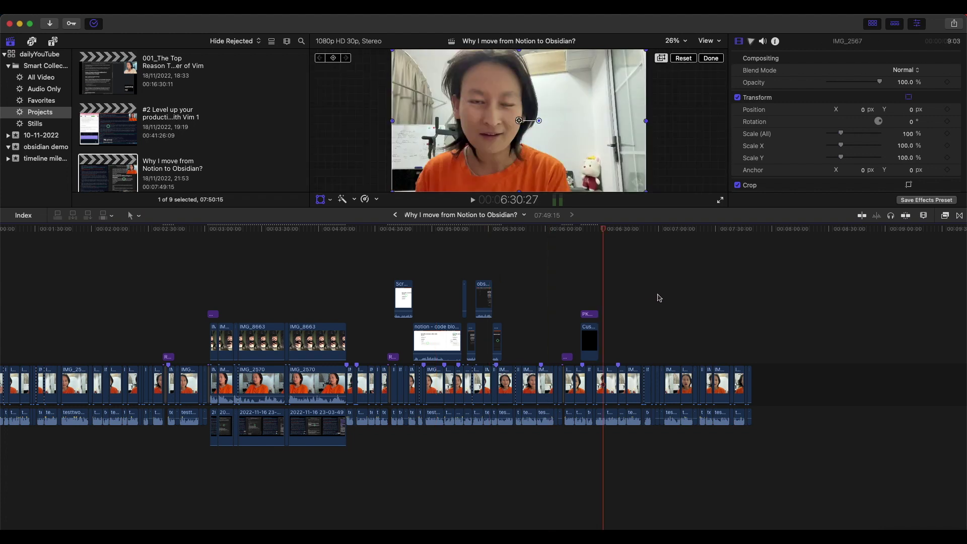
left_click(304, 272)
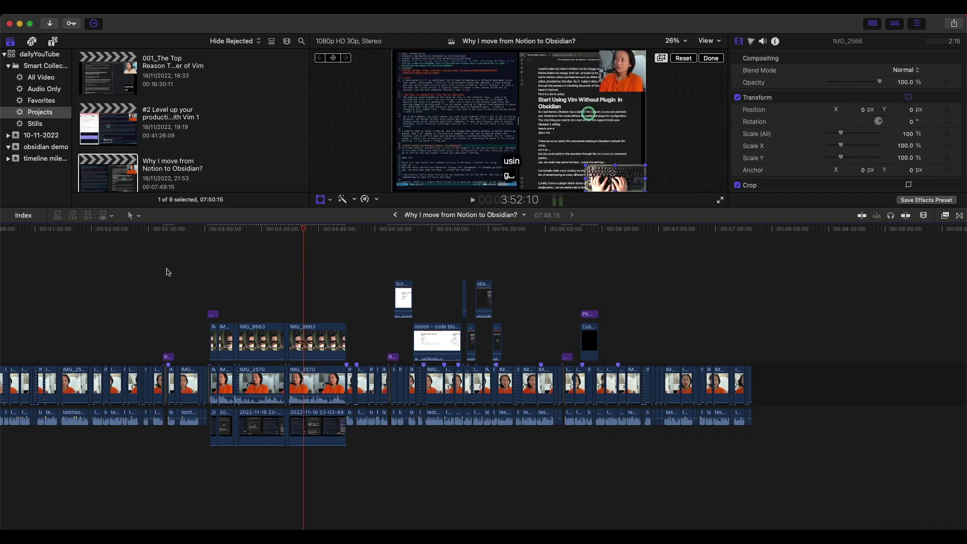
left_click(168, 272)
scroll(162, 276, "left", 3)
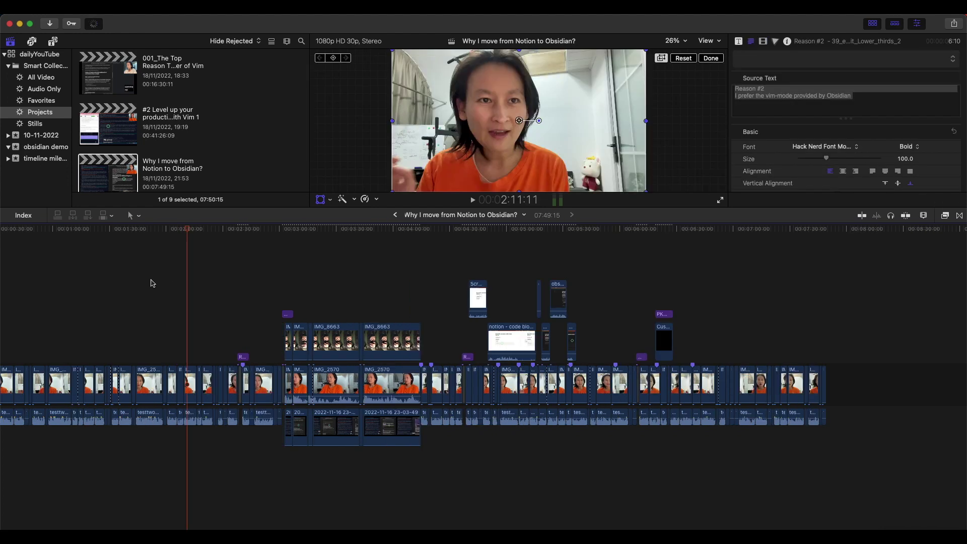
left_click(150, 282)
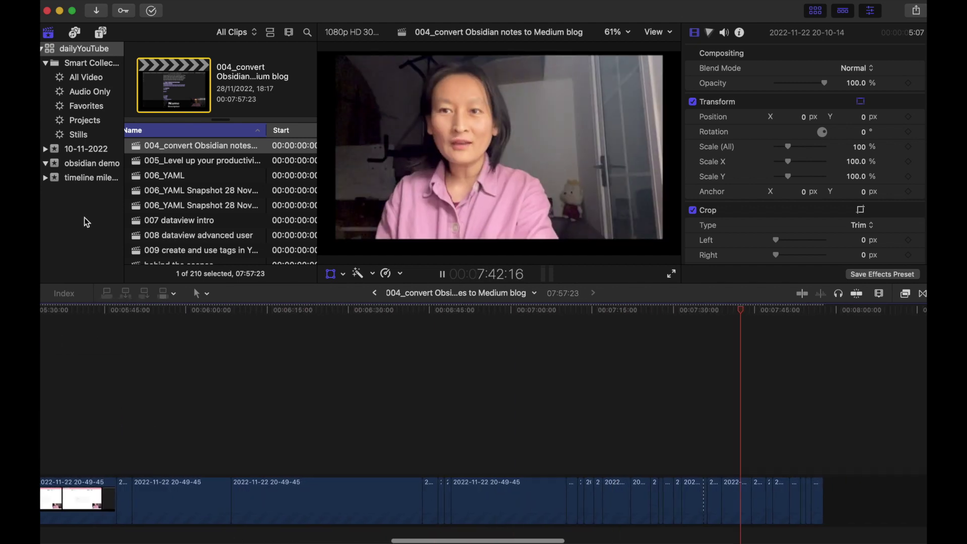
Step: Play the 005_Level up your productivity with Markdown Using Obsidian project, pause it, and inspect its sped-up Markdown demo clips
key("shift+t")
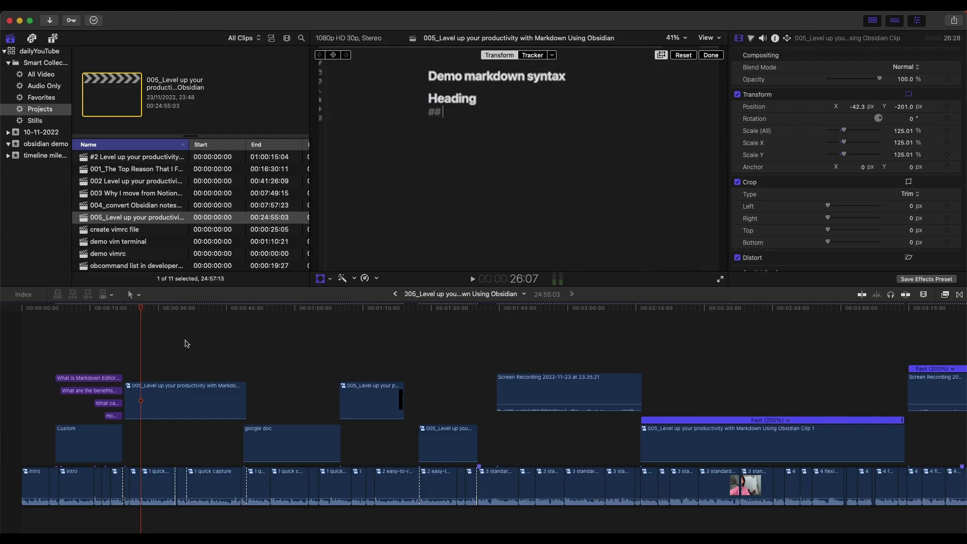
key("space")
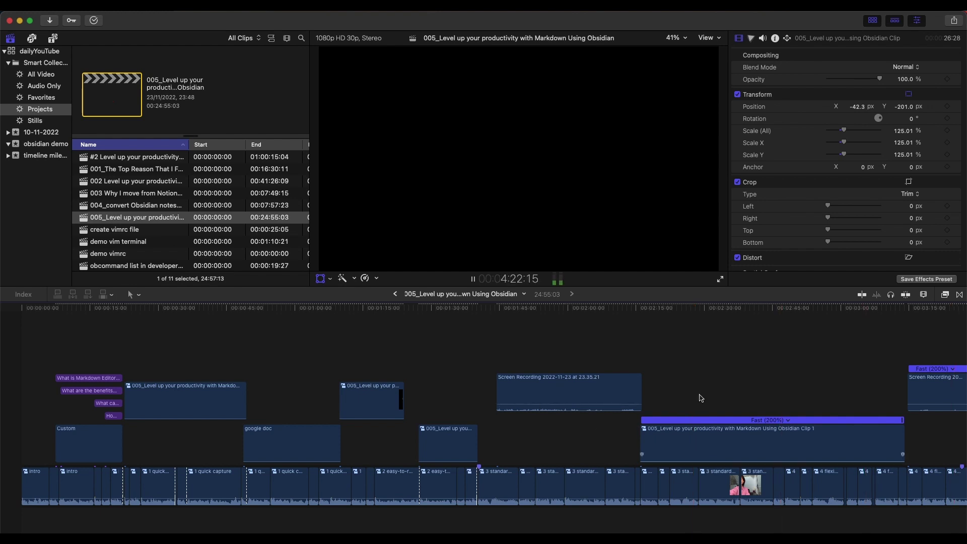
key("space")
scroll(724, 373, "right", 5)
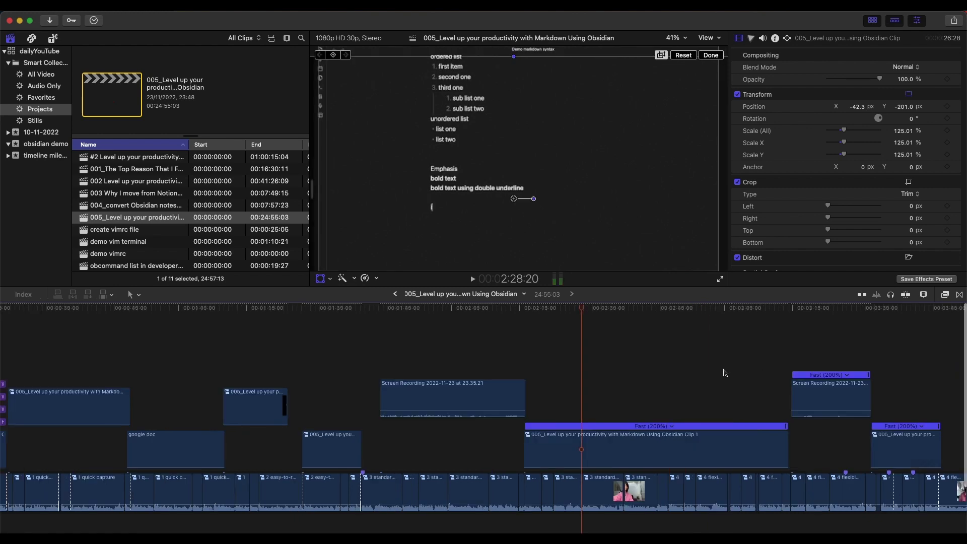
Step: Check frames in the 005 Markdown timeline around the Master the basic markdown syntax and Replace your writing app bullet titles
scroll(678, 363, "right", 10)
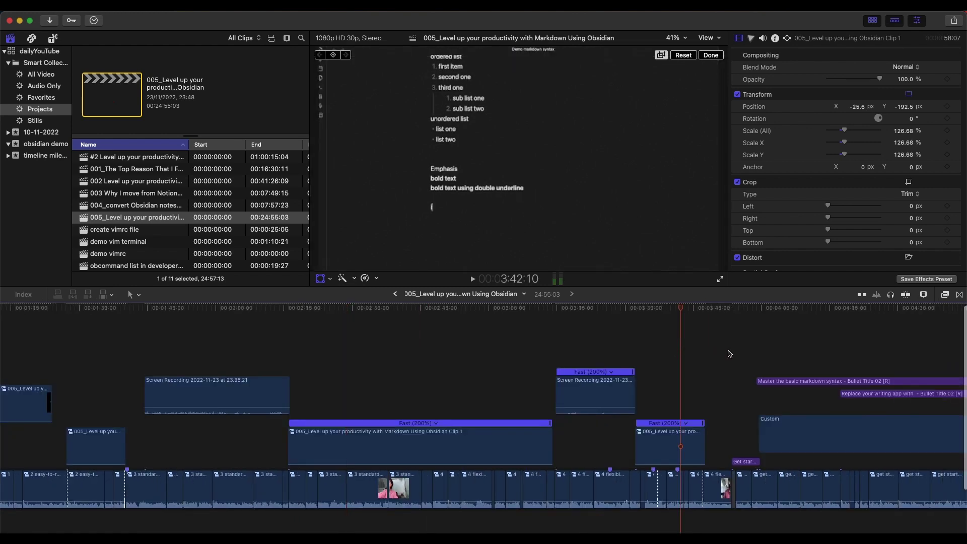
scroll(729, 355, "right", 4)
left_click(737, 355)
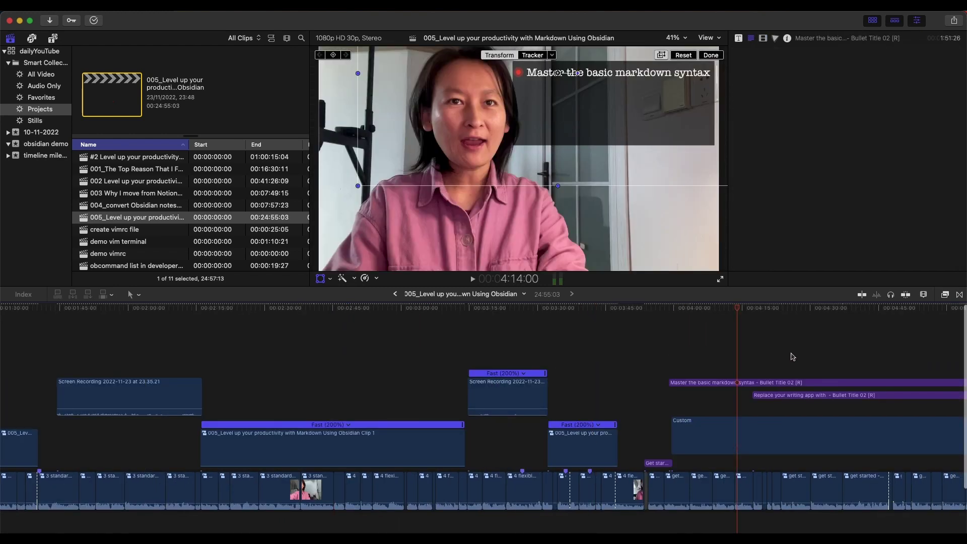
scroll(763, 355, "right", 12)
left_click(794, 352)
scroll(733, 346, "right", 18)
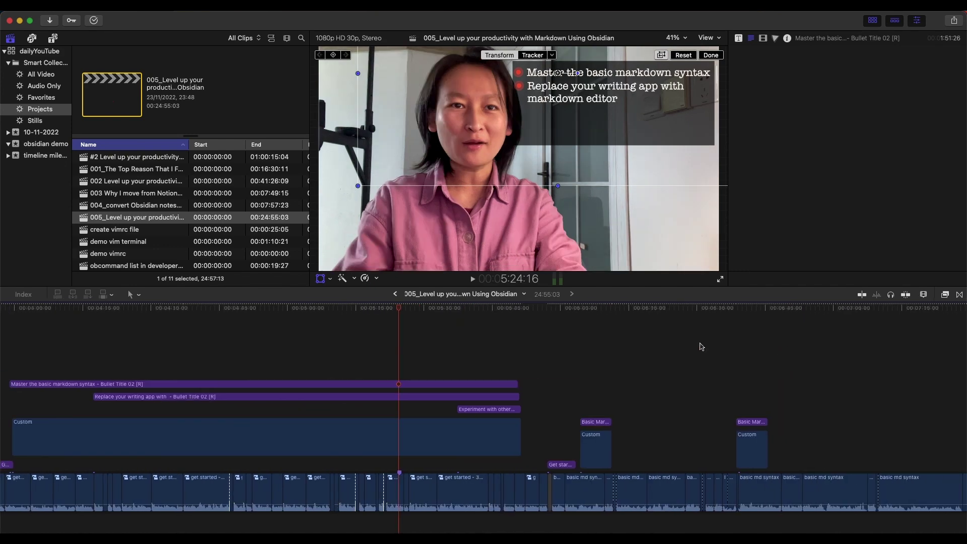
Step: Check frames of the basic md syntax demo clips covering headings and lists in the 005 Markdown timeline
left_click(637, 343)
scroll(619, 350, "right", 18)
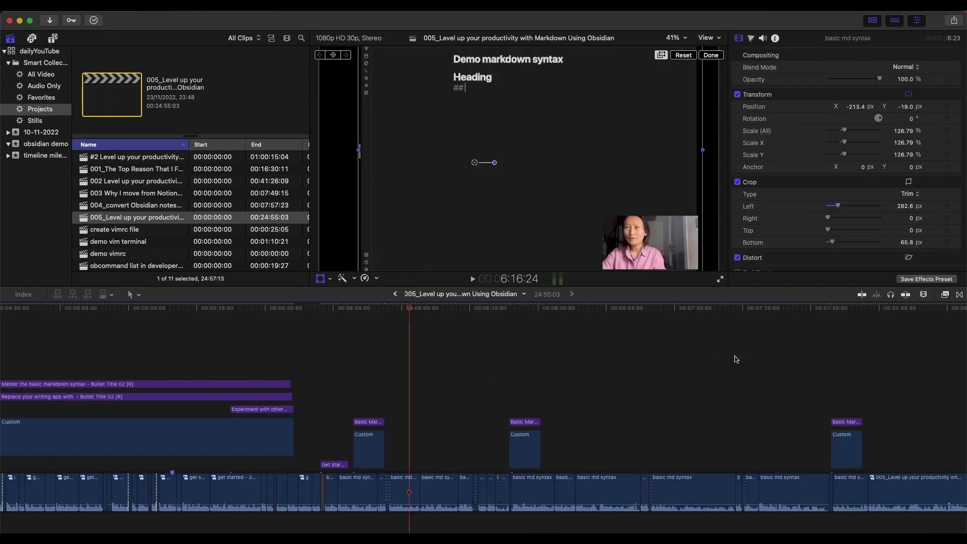
left_click(611, 357)
scroll(728, 367, "right", 8)
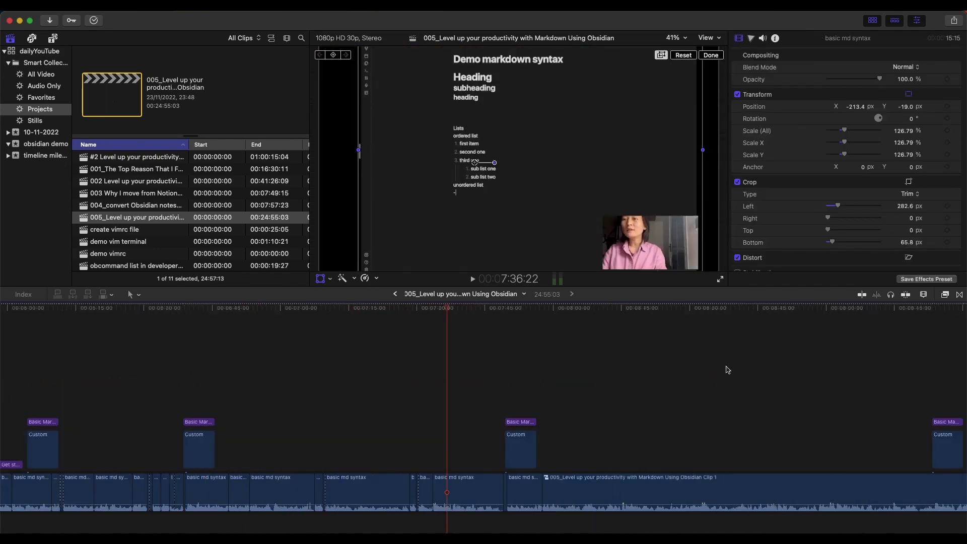
Step: Survey the whole 005 Markdown timeline and check frames in its closing screen-recording section, including the Obsidian plugin settings
scroll(699, 369, "down", 5)
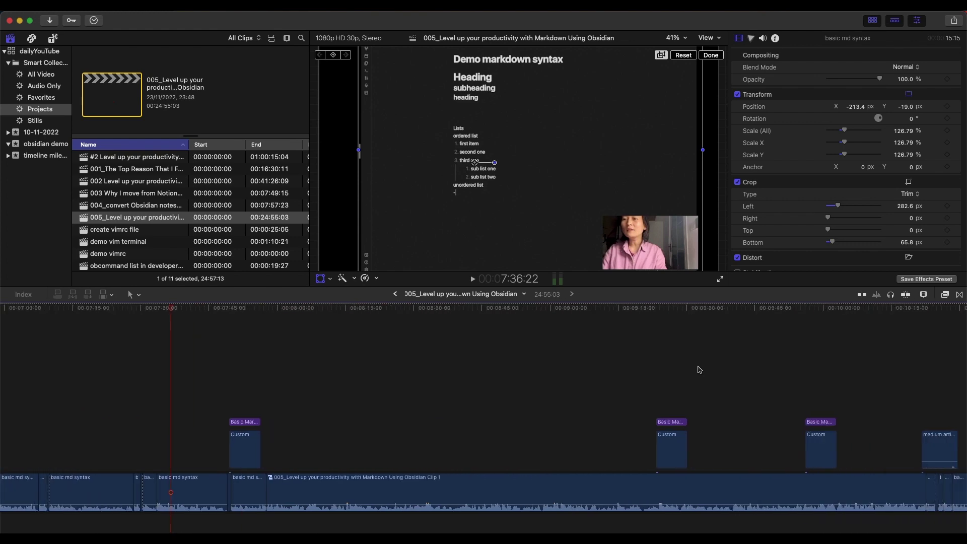
scroll(699, 370, "down", 4)
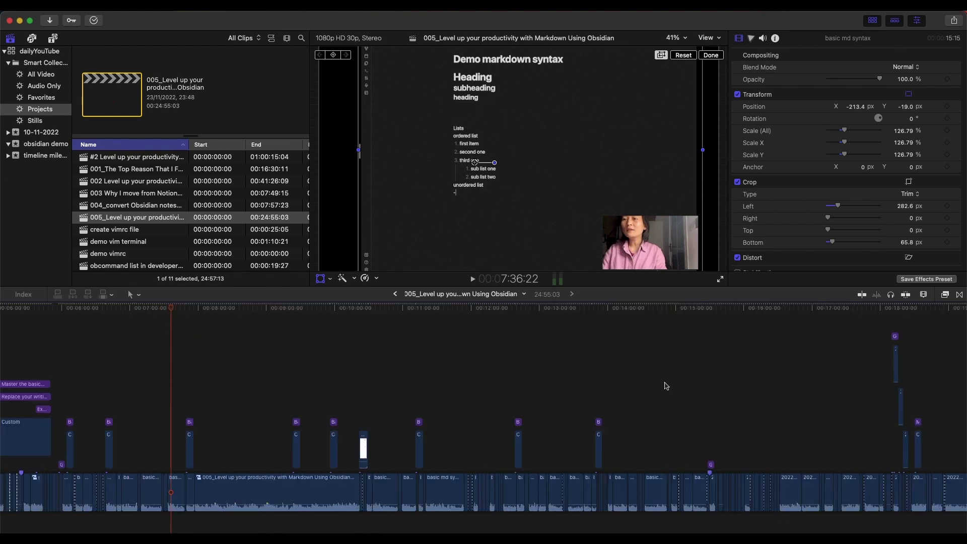
scroll(664, 386, "down", 4)
left_click(608, 382)
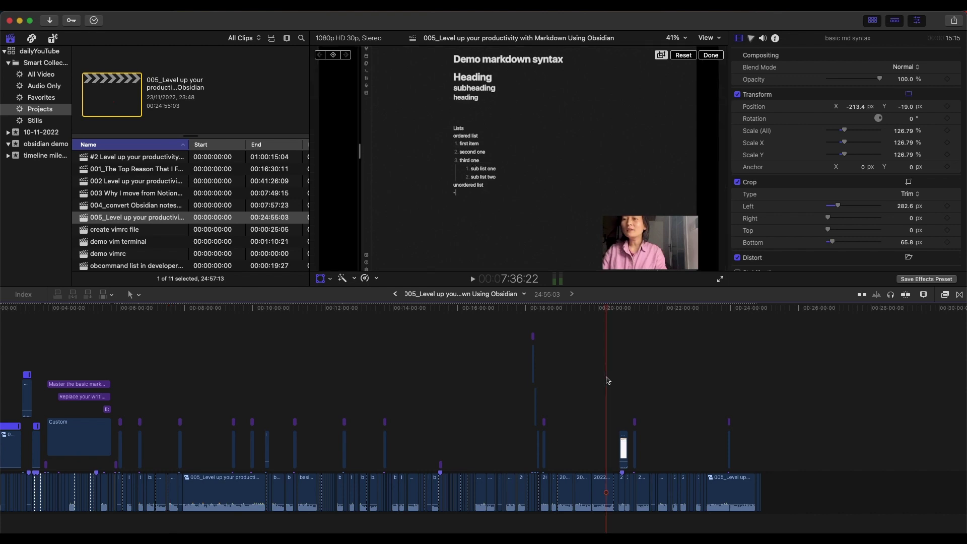
left_click(649, 367)
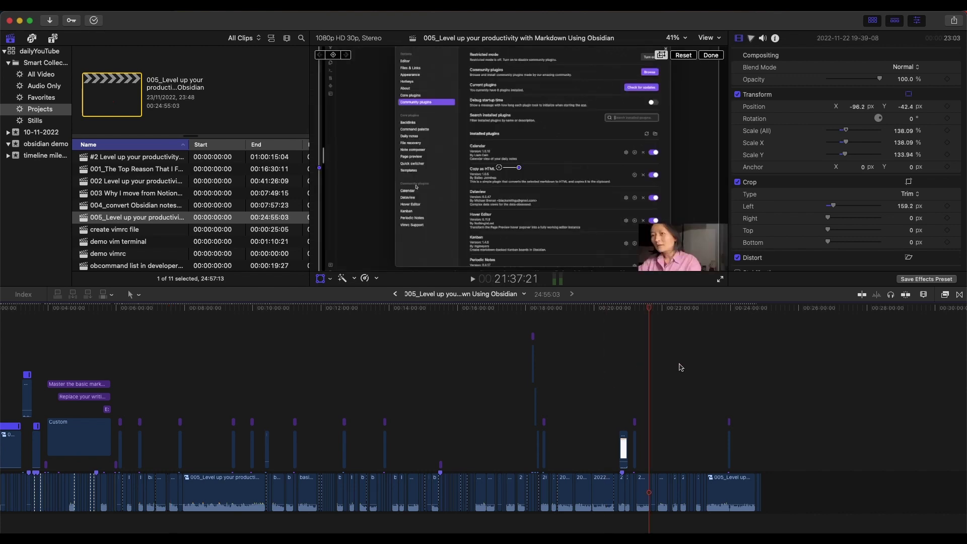
left_click(703, 367)
left_click(709, 367)
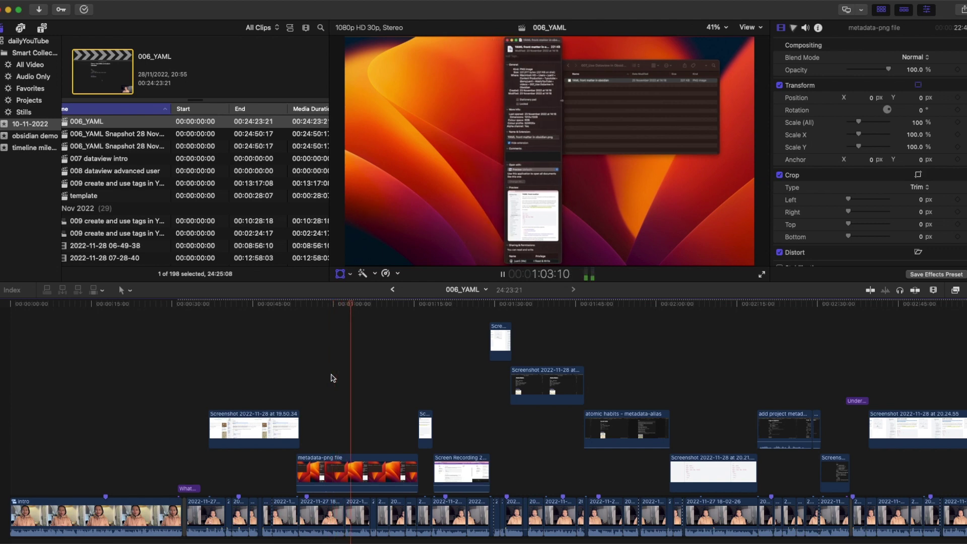
Step: Check frames in the 006_YAML project's opening section, where screenshots and screen recordings are layered over the talking-head clips
left_click(537, 338)
scroll(594, 347, "right", 5)
left_click(563, 352)
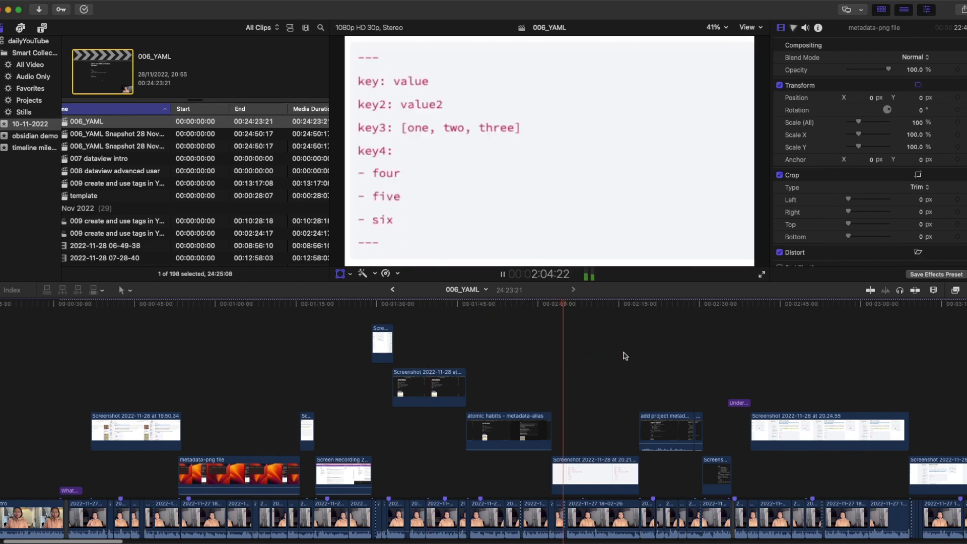
scroll(630, 356, "right", 5)
left_click(584, 345)
left_click(659, 351)
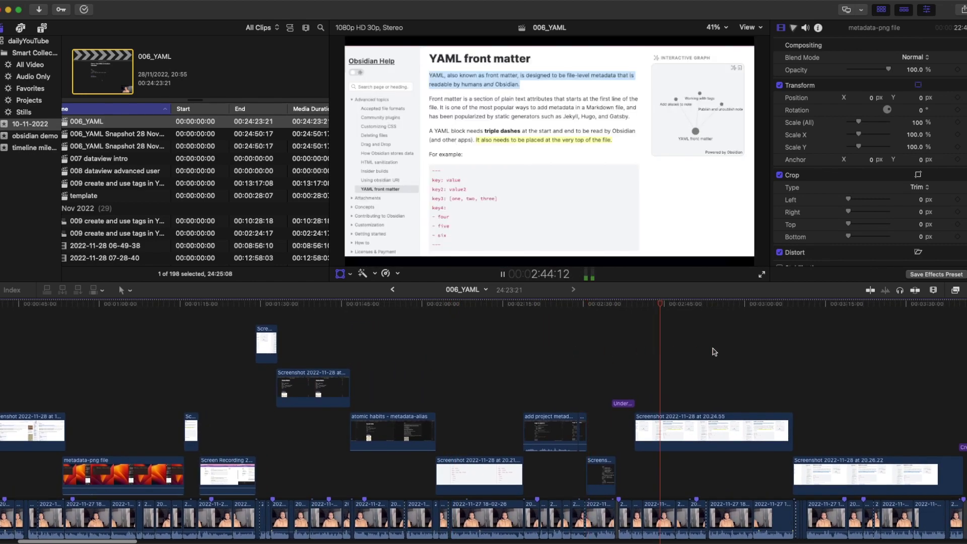
scroll(700, 359, "right", 6)
left_click(694, 358)
scroll(745, 367, "right", 8)
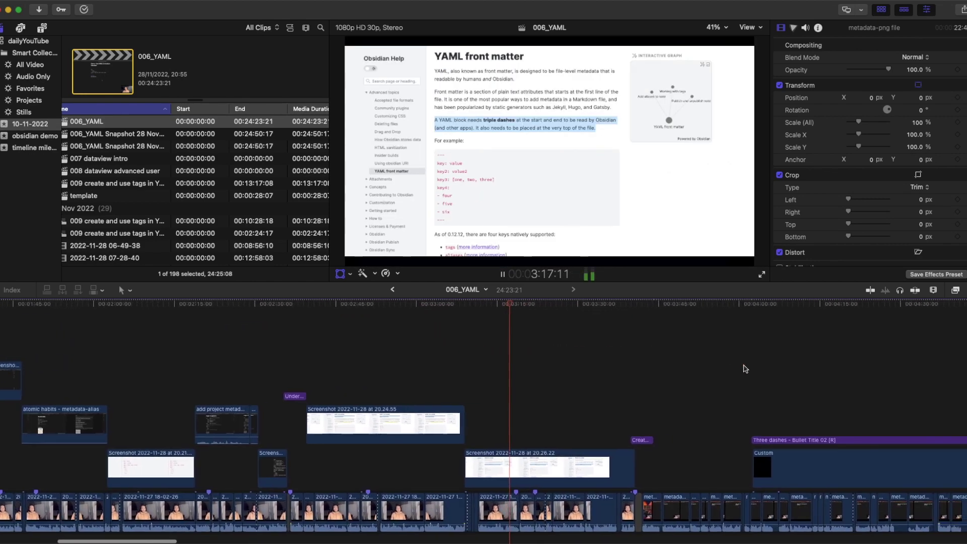
Step: Check 006_YAML frames from the Three dashes and YAML is the first bullet titles to the Use YAML in Obsidian section title
scroll(745, 368, "right", 6)
left_click(657, 368)
scroll(730, 372, "right", 8)
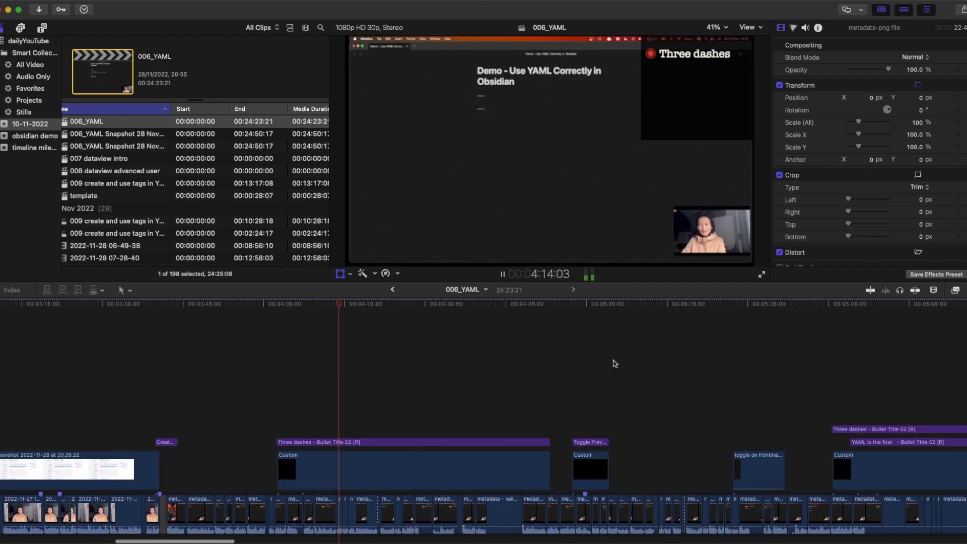
left_click(604, 364)
scroll(678, 367, "right", 7)
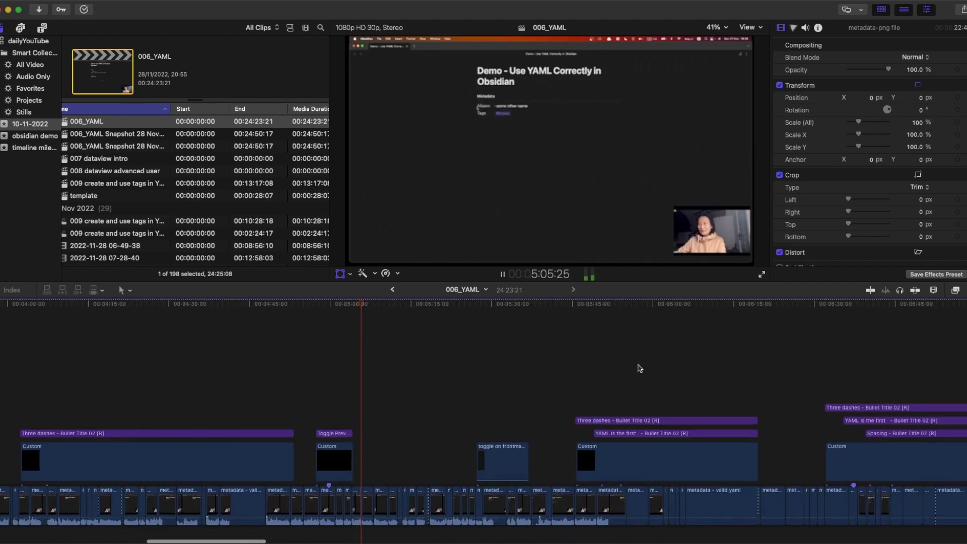
left_click(639, 368)
scroll(604, 363, "right", 8)
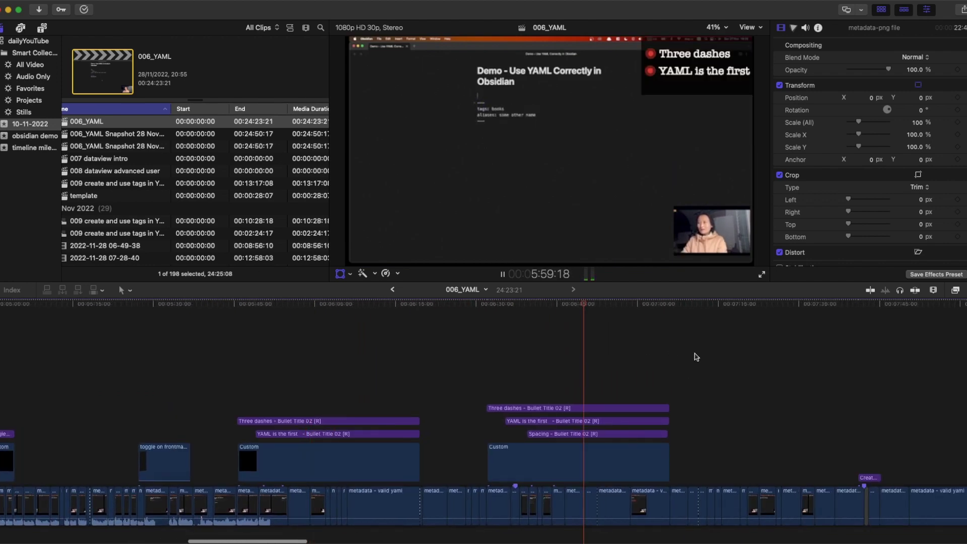
scroll(702, 357, "right", 6)
left_click(703, 355)
scroll(705, 358, "right", 2)
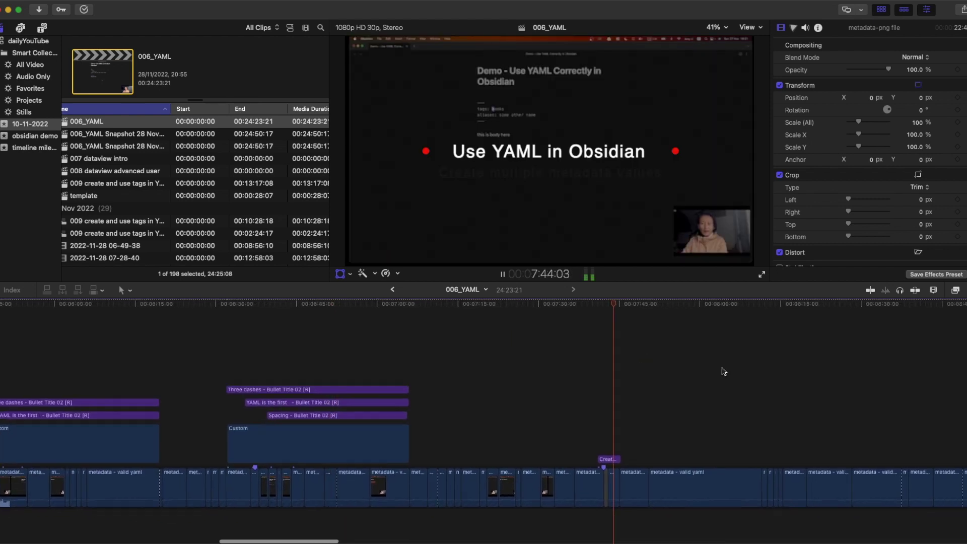
Step: Check frames in the 006_YAML metadata - valid yaml clips and the aliases demo clips that follow them
scroll(723, 371, "right", 15)
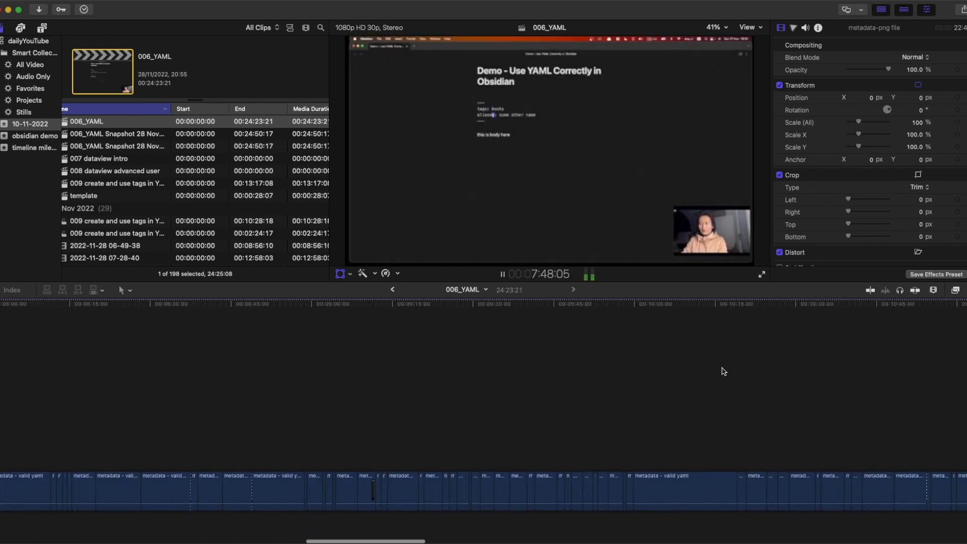
scroll(723, 371, "right", 4)
left_click(611, 368)
scroll(695, 367, "right", 2)
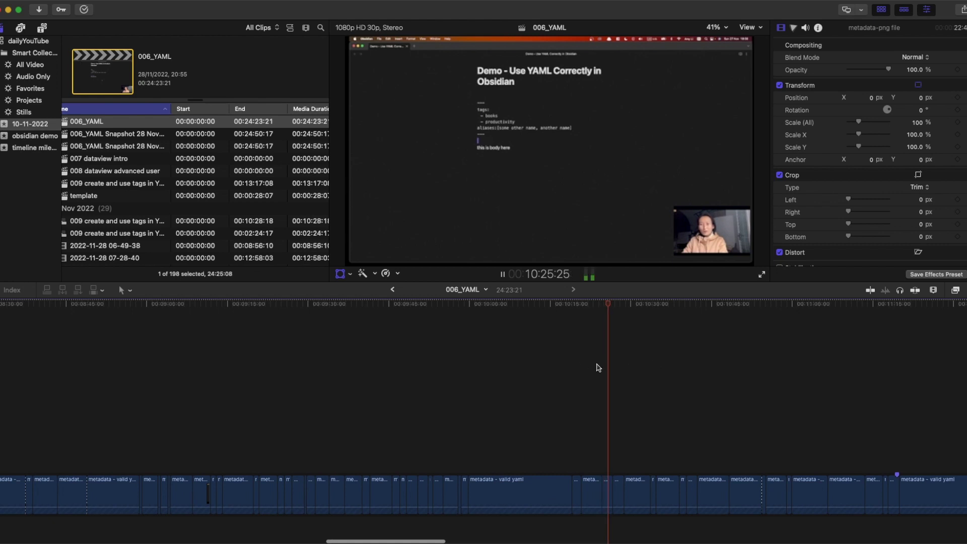
scroll(598, 368, "right", 15)
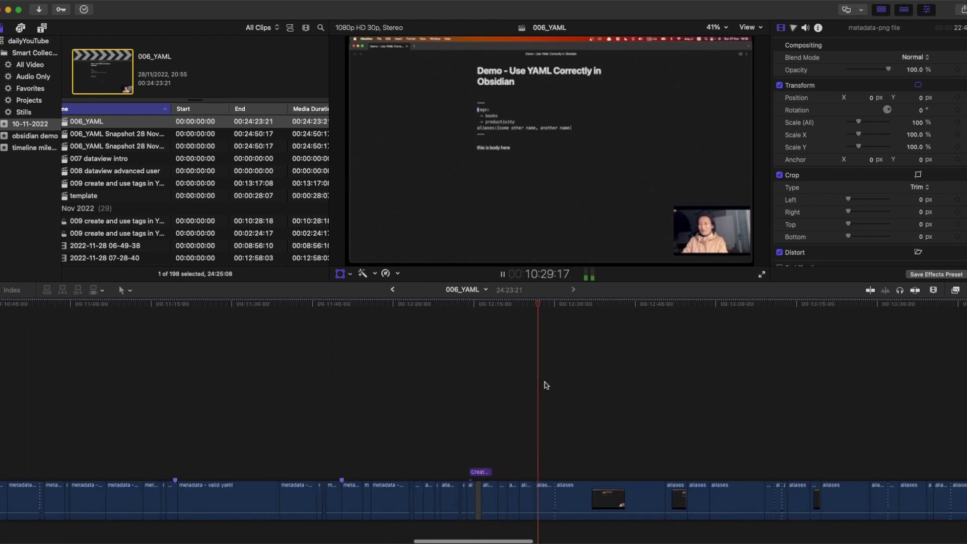
scroll(675, 384, "right", 4)
left_click(612, 376)
scroll(739, 384, "right", 4)
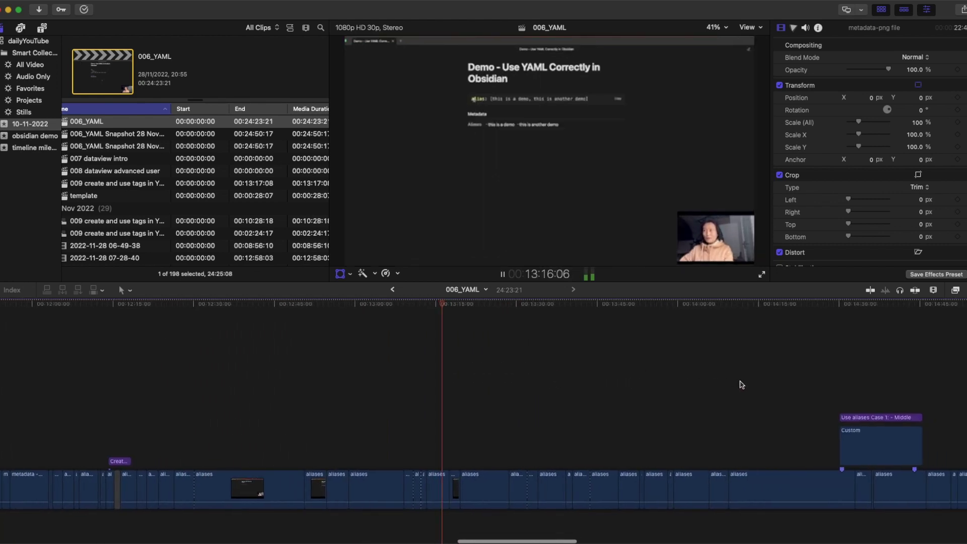
Step: Check the Use aliases Case 1 title in 006_YAML and survey the remaining aliases and tags sections of the timeline
scroll(630, 371, "right", 6)
left_click(599, 371)
scroll(698, 378, "right", 6)
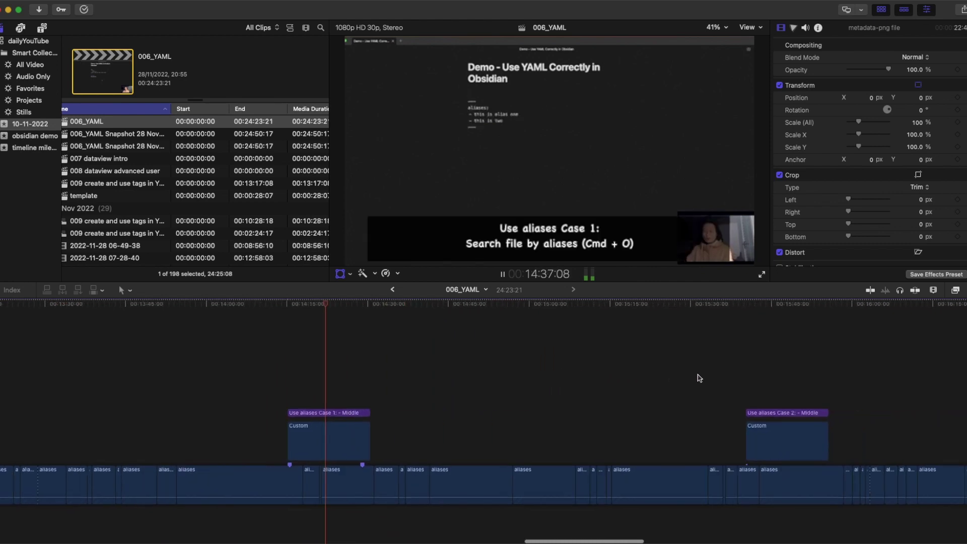
scroll(699, 378, "right", 6)
scroll(699, 378, "down", 5)
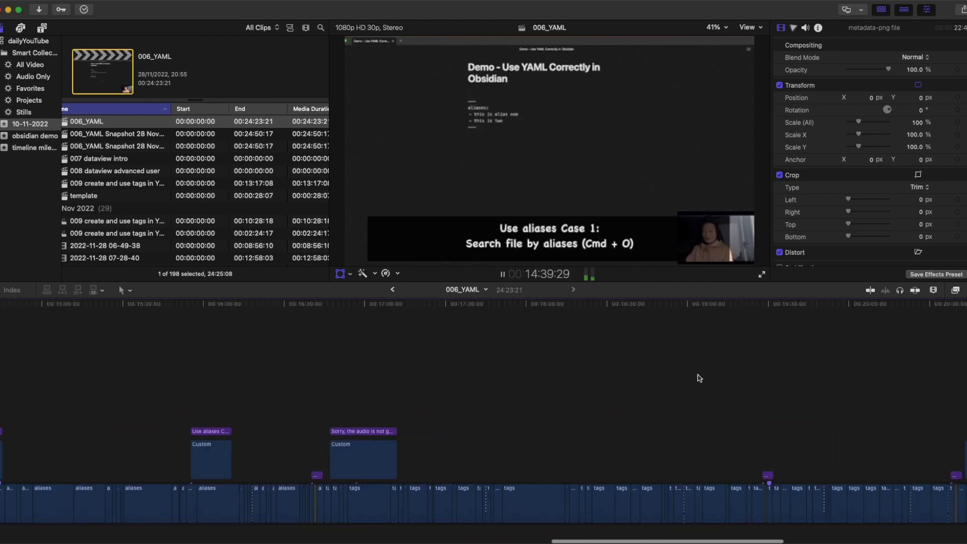
scroll(699, 377, "down", 3)
left_click(637, 359)
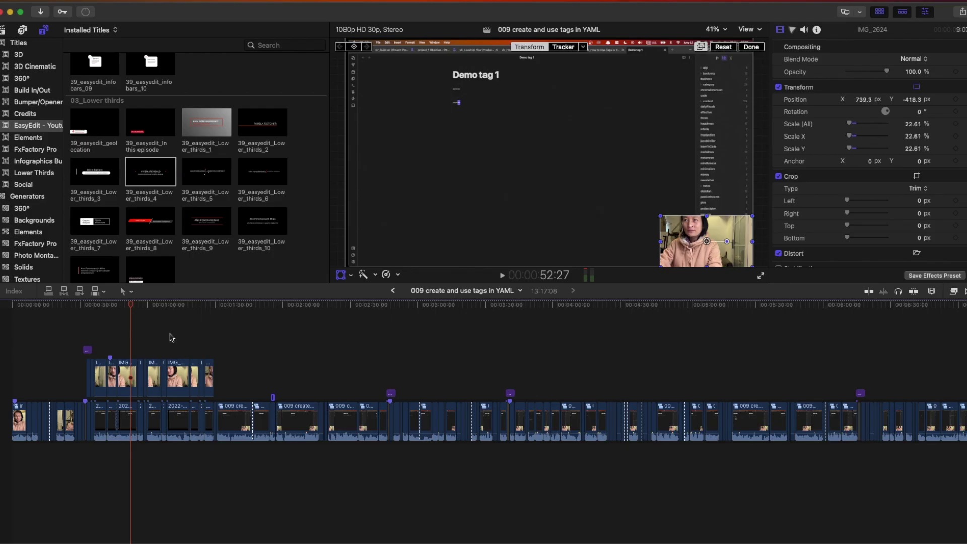
Step: Review the 009 create and use tags in YAML timeline, checking frames from the tag demos to the use tags for other metadata clips
left_click(360, 332)
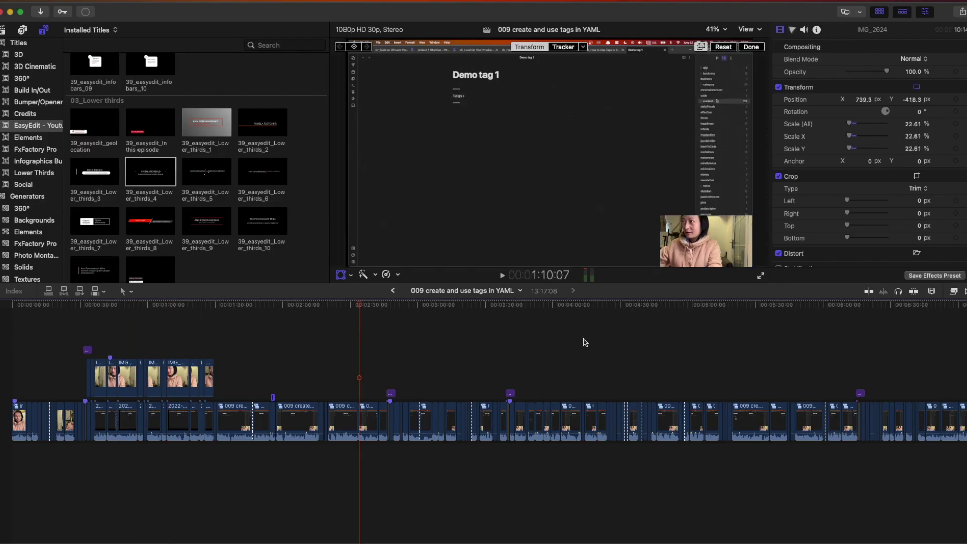
left_click(544, 339)
scroll(645, 346, "right", 5)
left_click(645, 346)
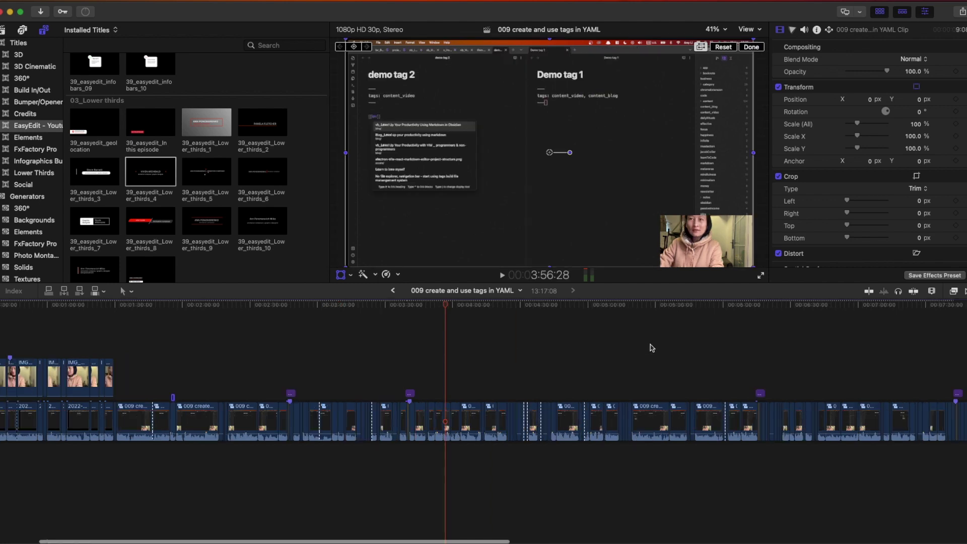
scroll(647, 347, "right", 5)
left_click(647, 347)
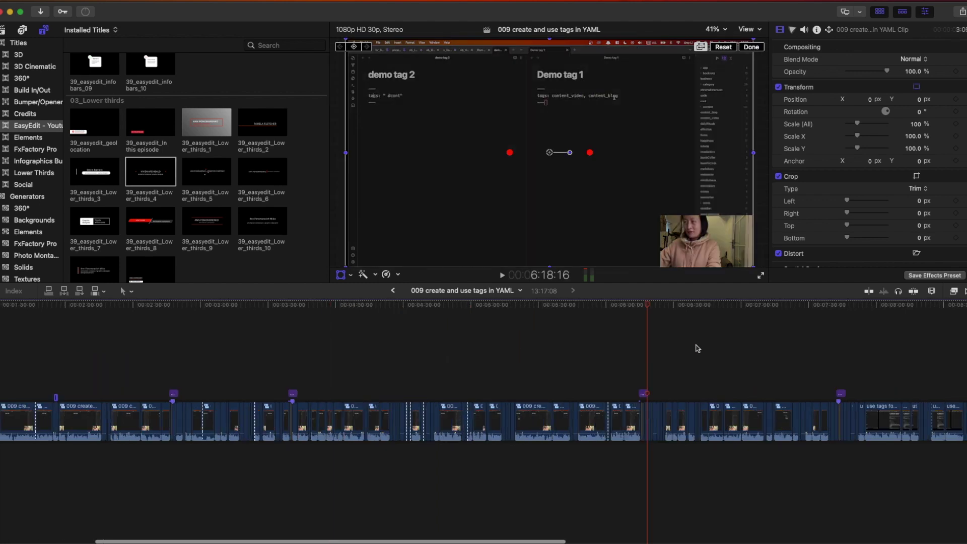
scroll(725, 346, "right", 5)
left_click(730, 346)
left_click(730, 347)
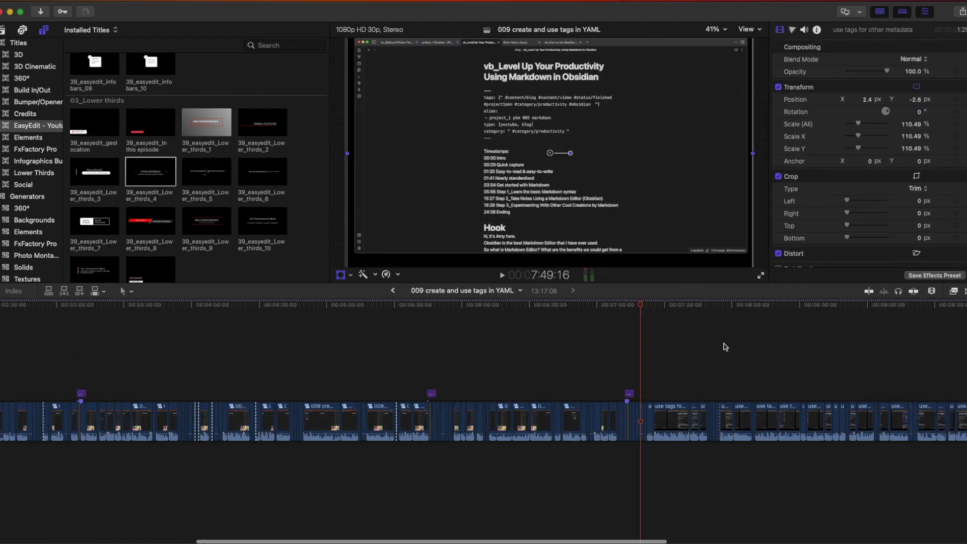
scroll(715, 349, "right", 3)
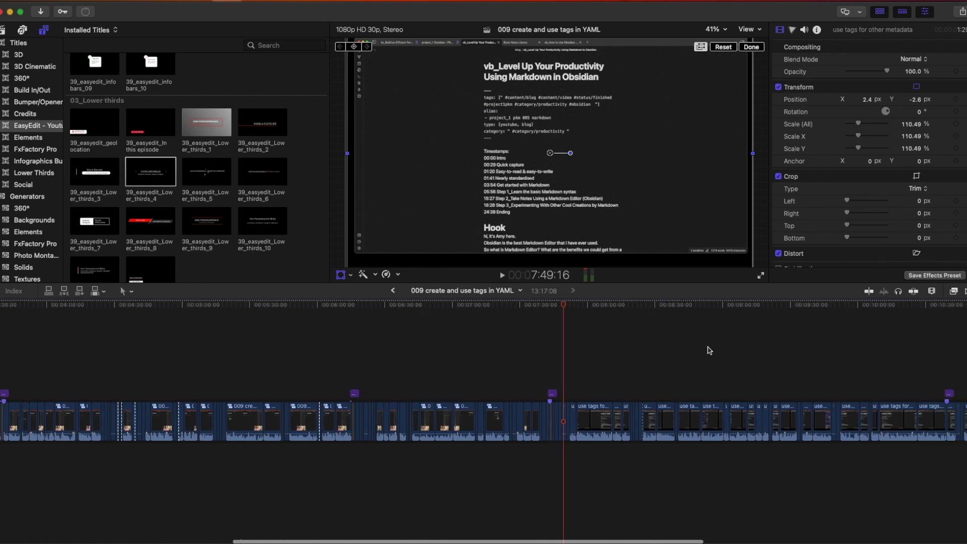
Step: Inspect the densely cut demo tag 2 clips in the 009 create and use tags in YAML timeline and play them from about 4:50
key("shift+z")
key("super+equal")
key("super+equal")
key("super+equal")
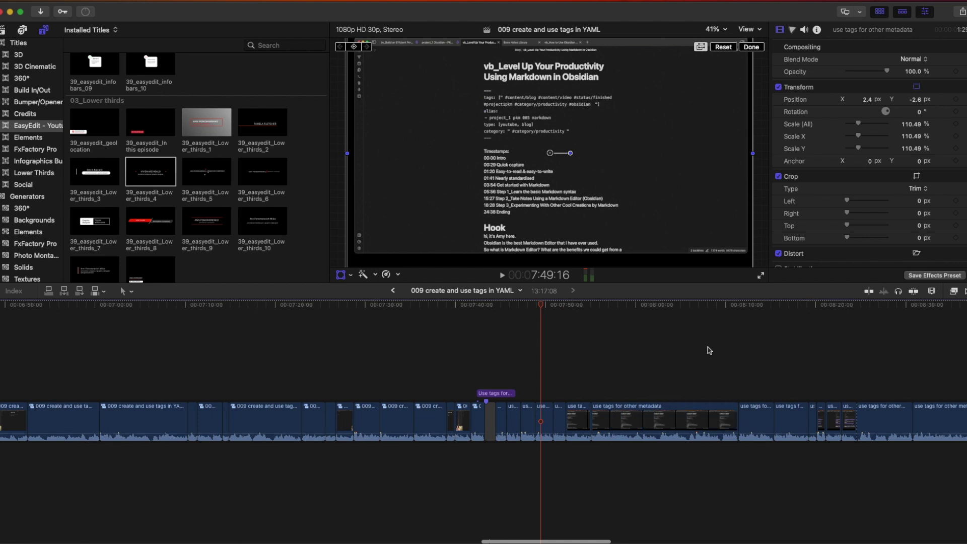
scroll(709, 350, "left", 15)
scroll(709, 350, "left", 5)
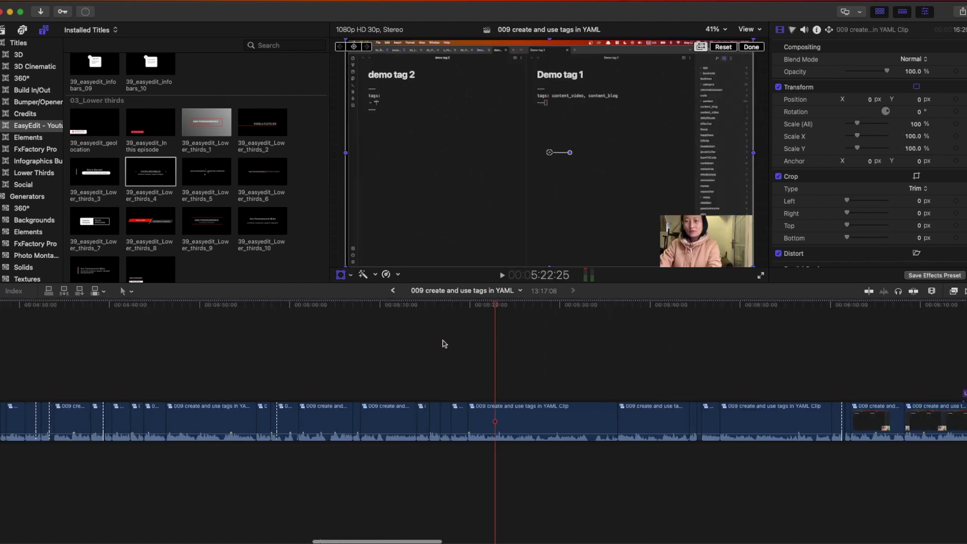
left_click(301, 347)
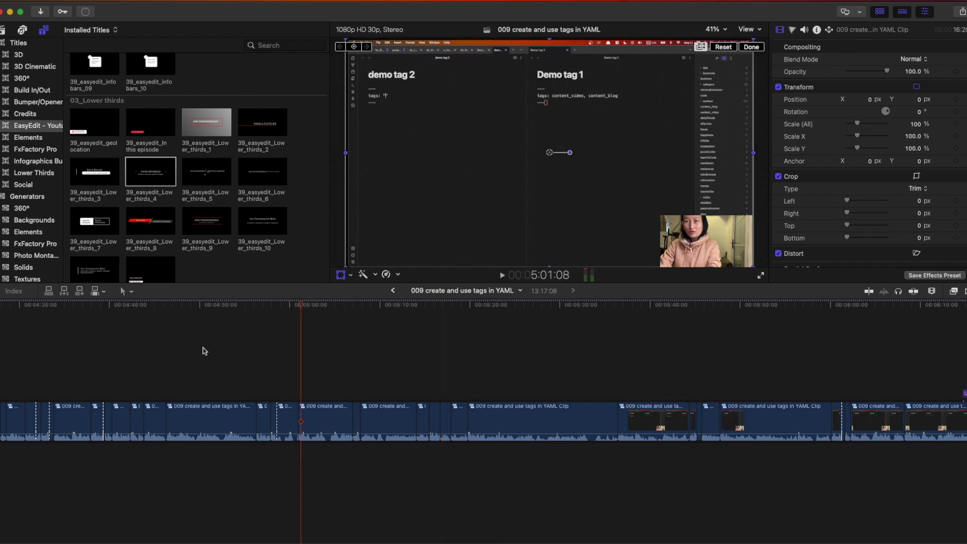
left_click(211, 361)
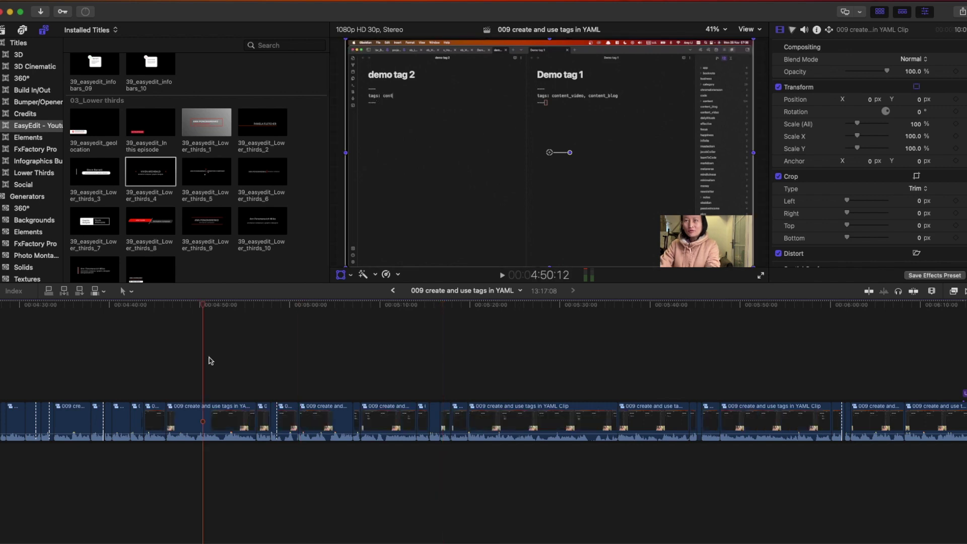
key("space")
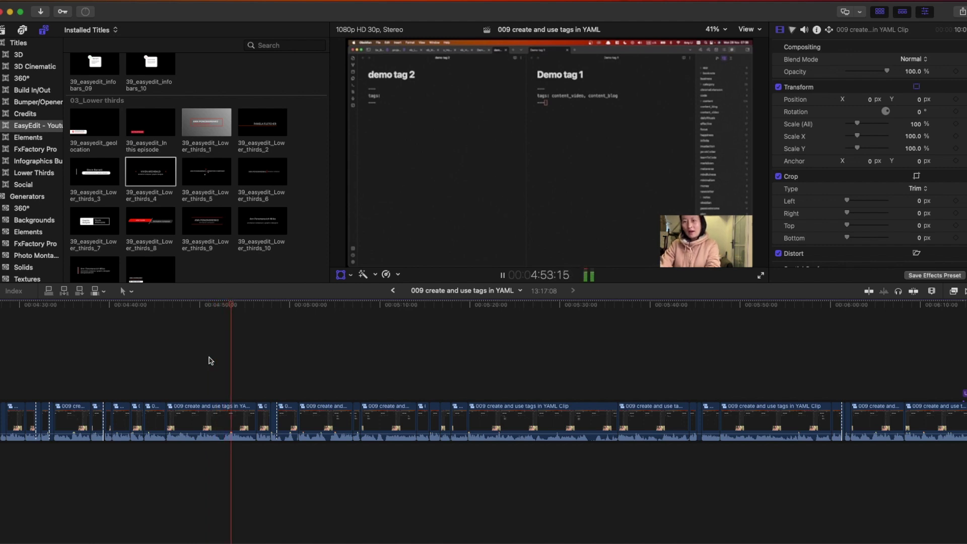
left_click(287, 356)
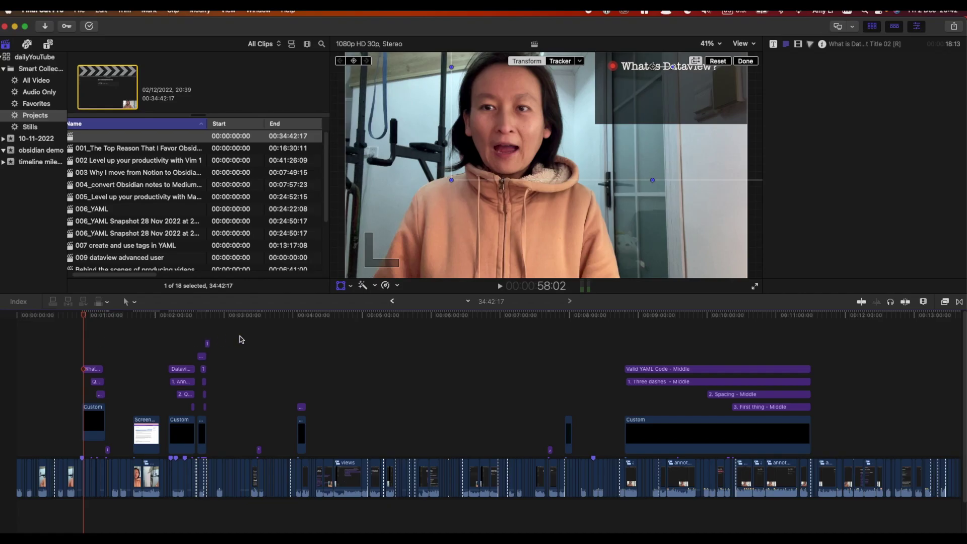
Step: Play the Dataview project from the What is Dataview title at about 0:58 and review the timeline up to the Valid YAML Code titles
key("space")
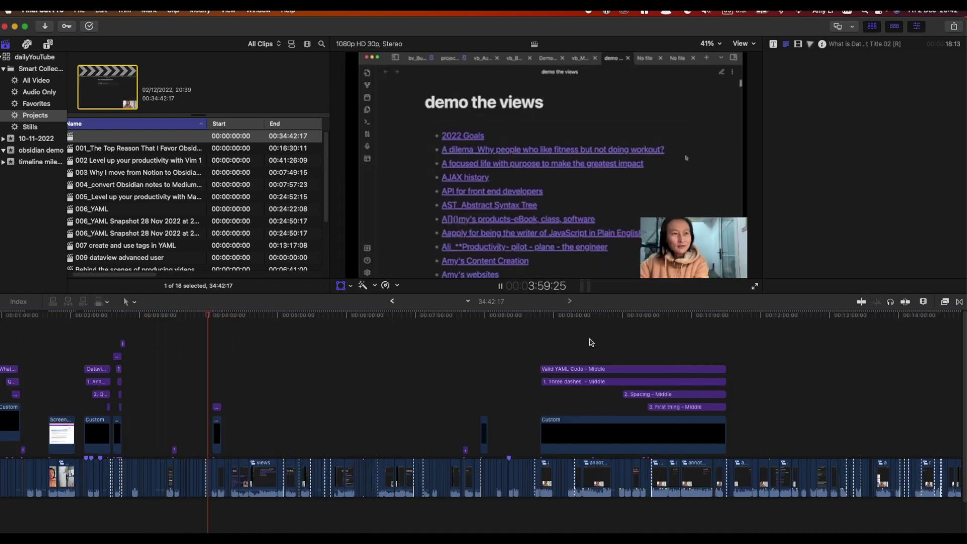
scroll(584, 341, "right", 5)
scroll(574, 340, "right", 5)
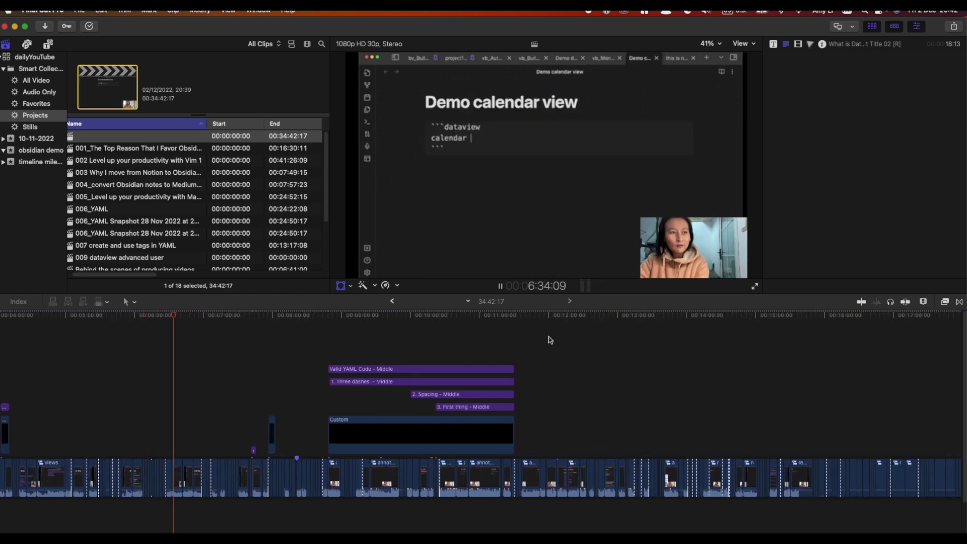
scroll(548, 339, "right", 5)
scroll(440, 351, "right", 3)
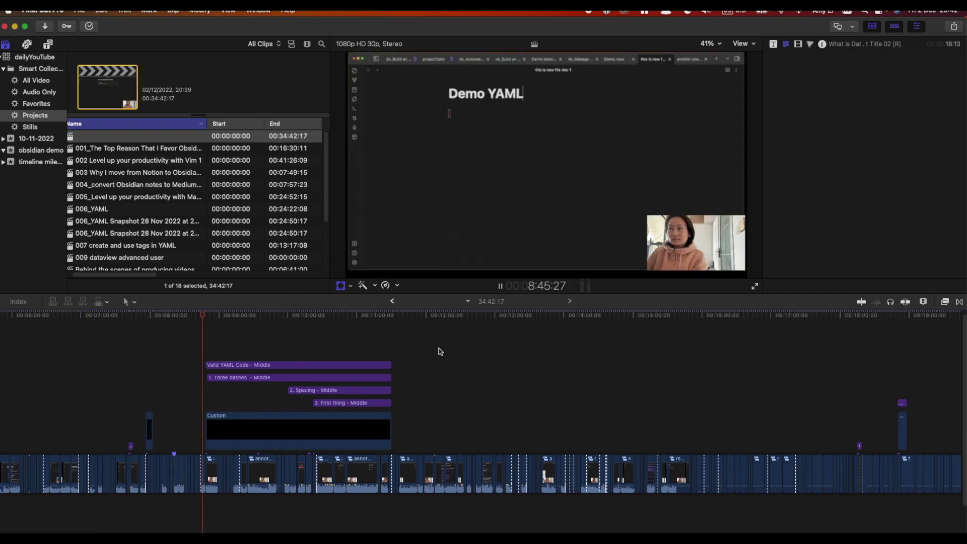
Step: Review the Dataview timeline from the Valid YAML Code titles through the metadata demos to the densely cut clips after 18:00
scroll(440, 351, "right", 5)
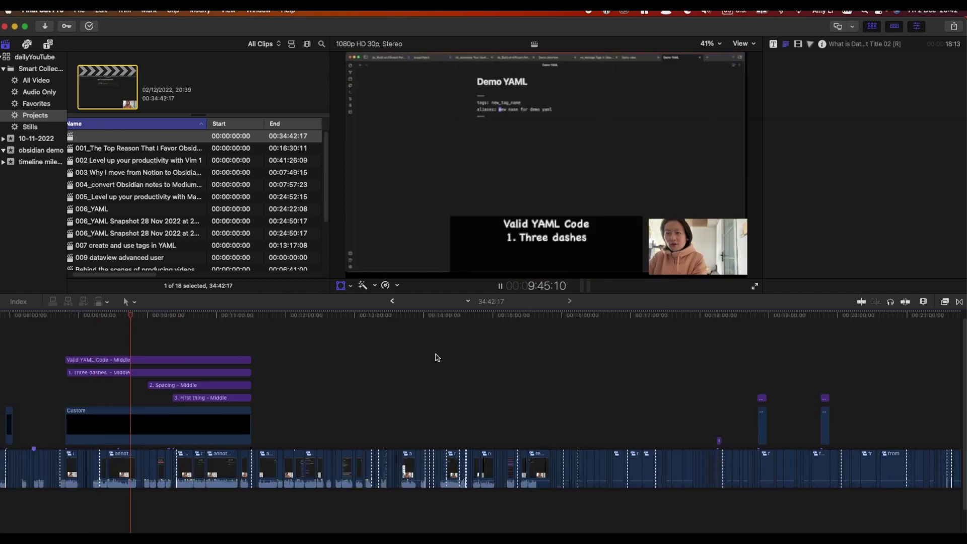
scroll(434, 356, "right", 4)
scroll(507, 372, "right", 4)
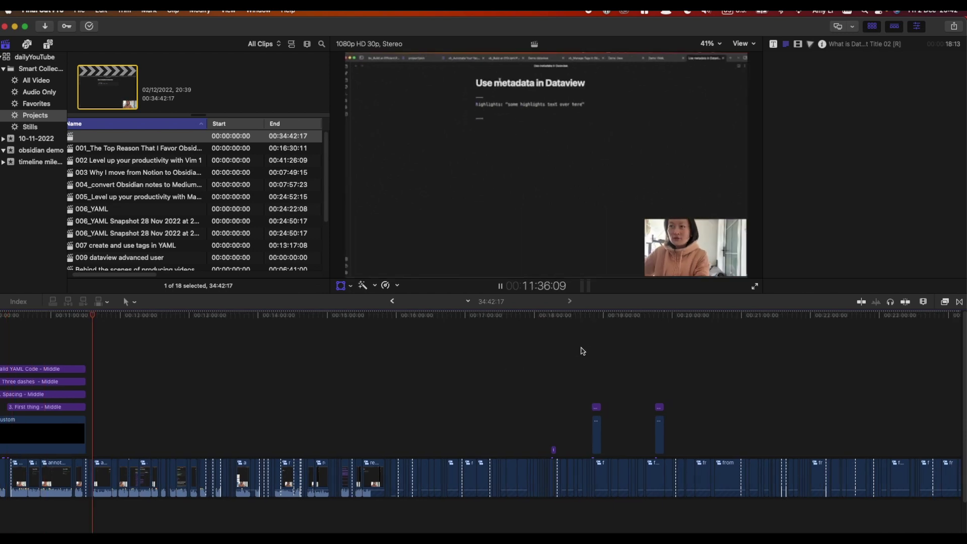
scroll(580, 350, "right", 2)
scroll(546, 351, "right", 7)
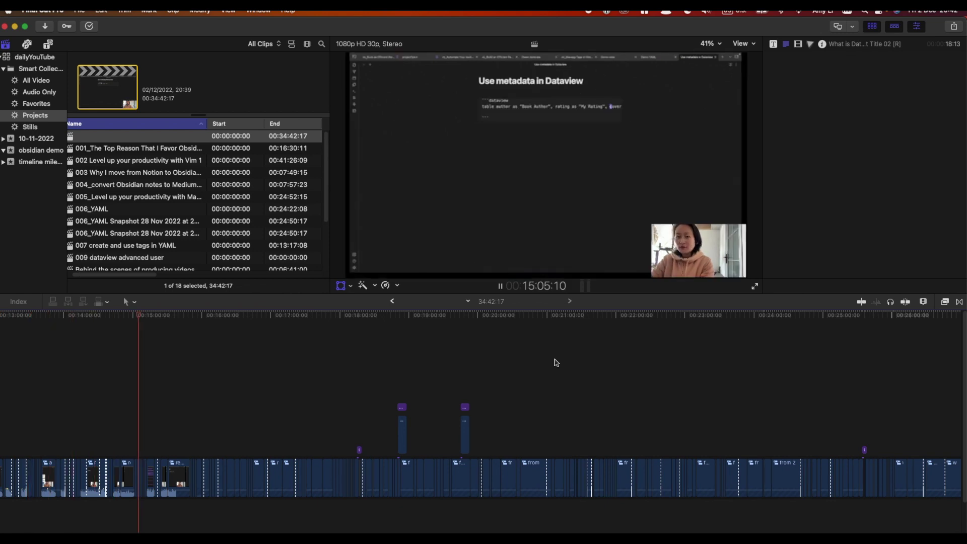
scroll(556, 363, "right", 4)
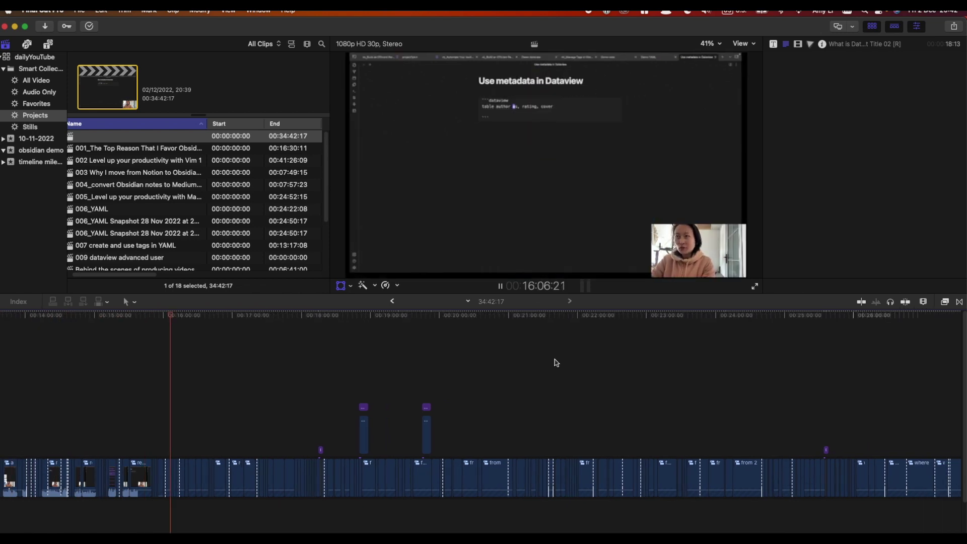
scroll(556, 362, "right", 1)
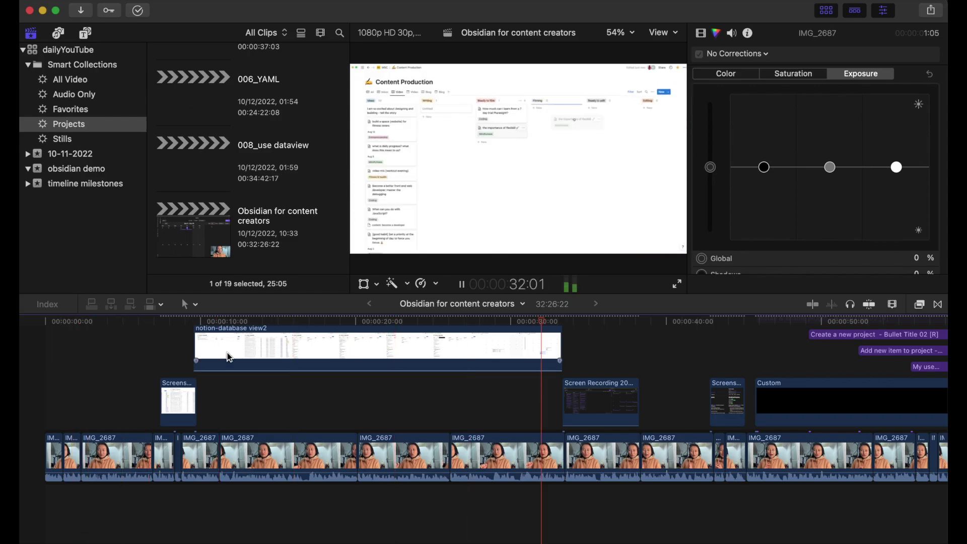
Step: Review the opening of the Obsidian for content creators timeline, from the notion-database view2 clip to the install plugin clips
scroll(421, 387, "right", 5)
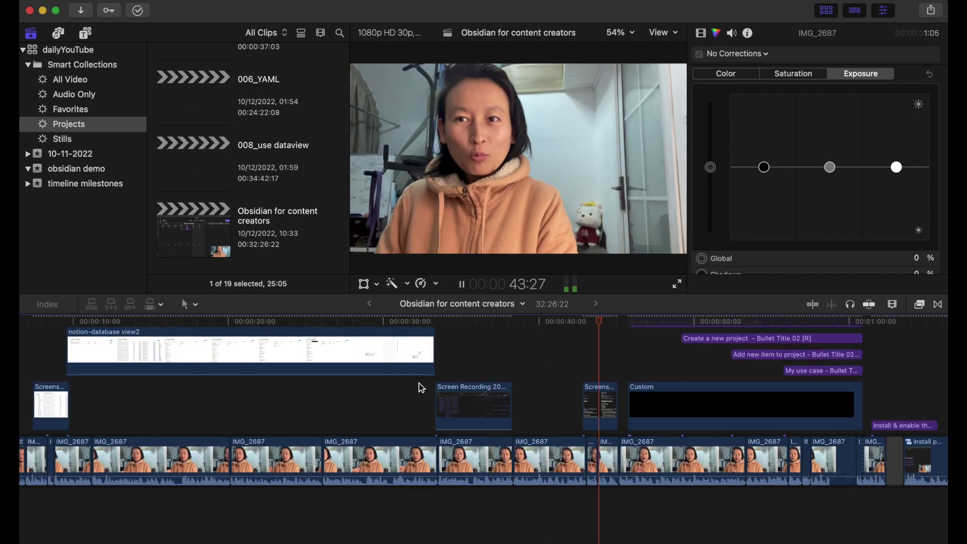
scroll(421, 388, "right", 10)
scroll(587, 379, "right", 8)
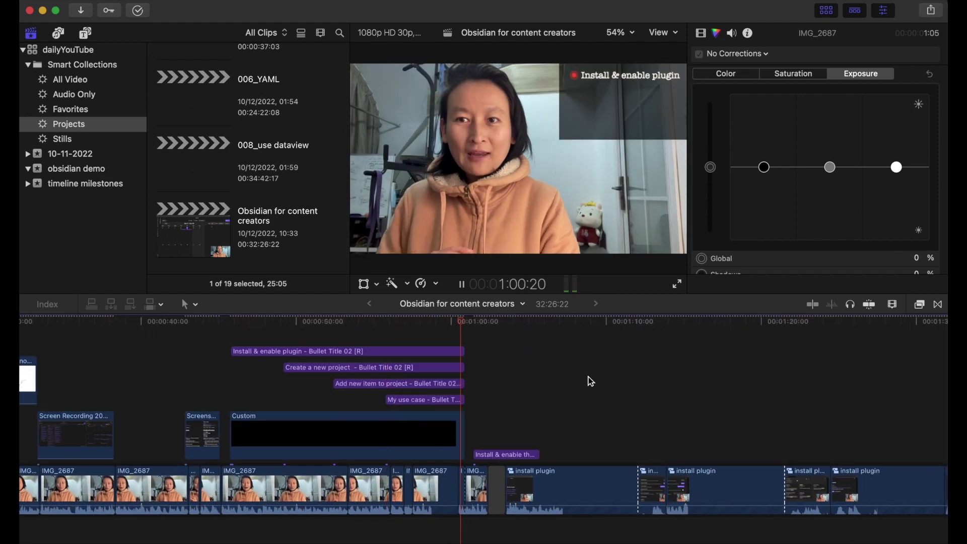
scroll(590, 381, "right", 5)
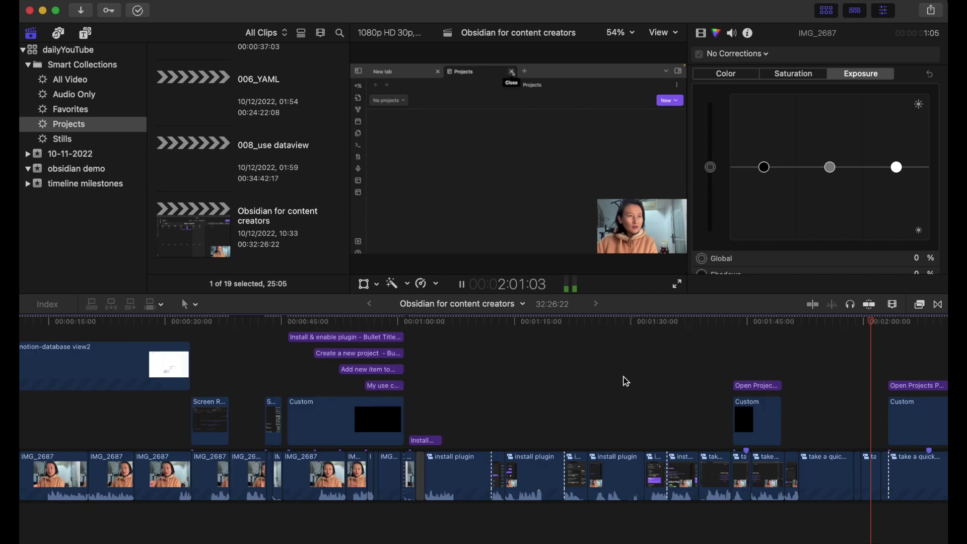
Step: Survey the Obsidian for content creators timeline from the Open Projects Page title through the quick look clips to about 7:30
scroll(626, 381, "down", 3)
scroll(626, 381, "right", 3)
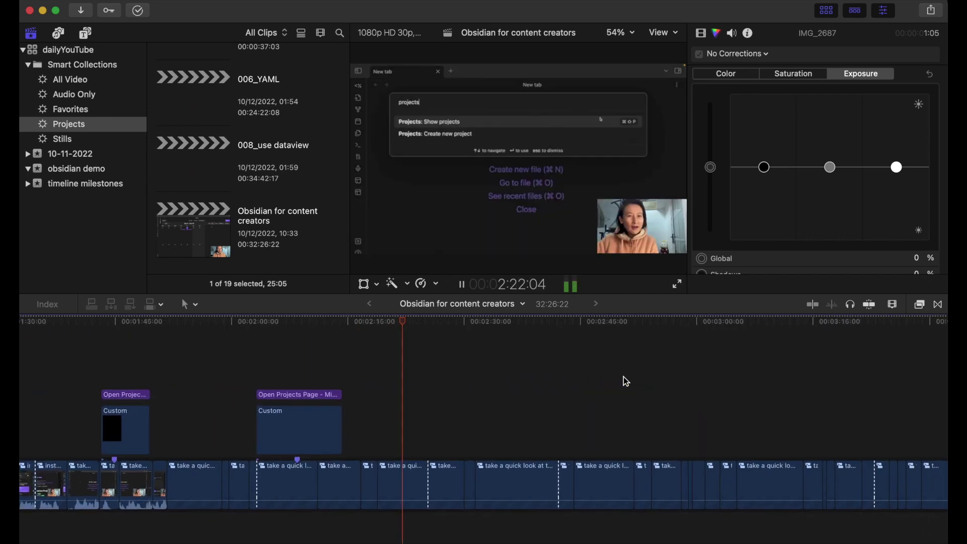
scroll(626, 381, "down", 3)
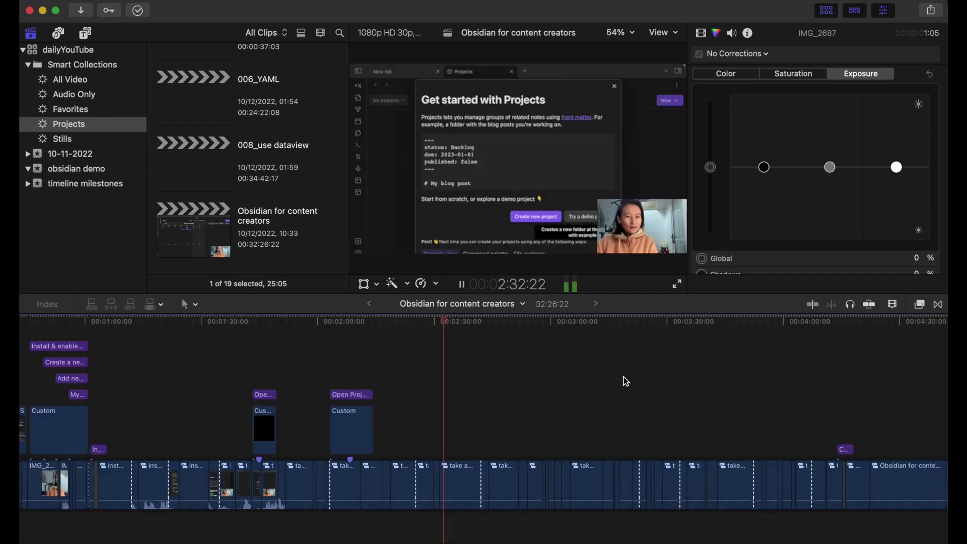
scroll(626, 381, "right", 10)
scroll(626, 381, "right", 10)
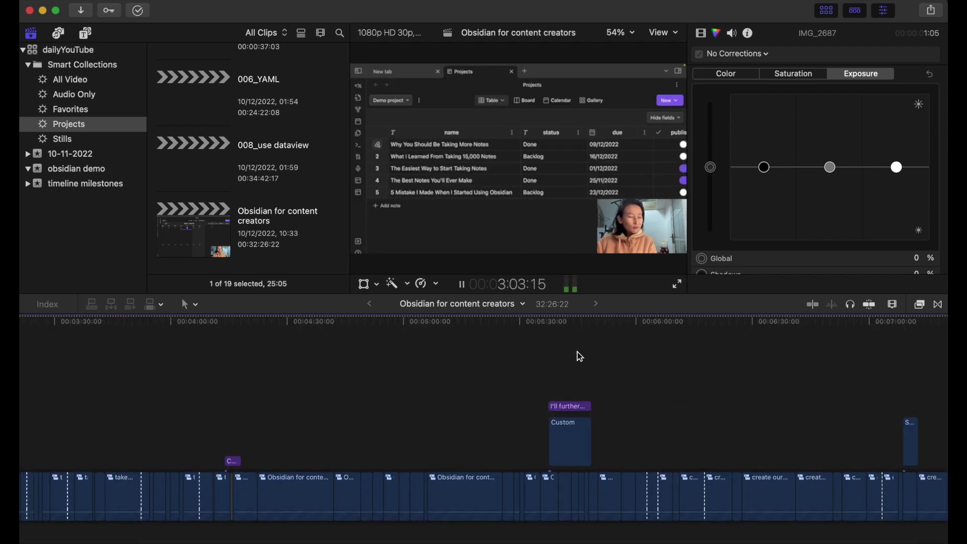
scroll(546, 355, "left", 10)
scroll(547, 355, "right", 10)
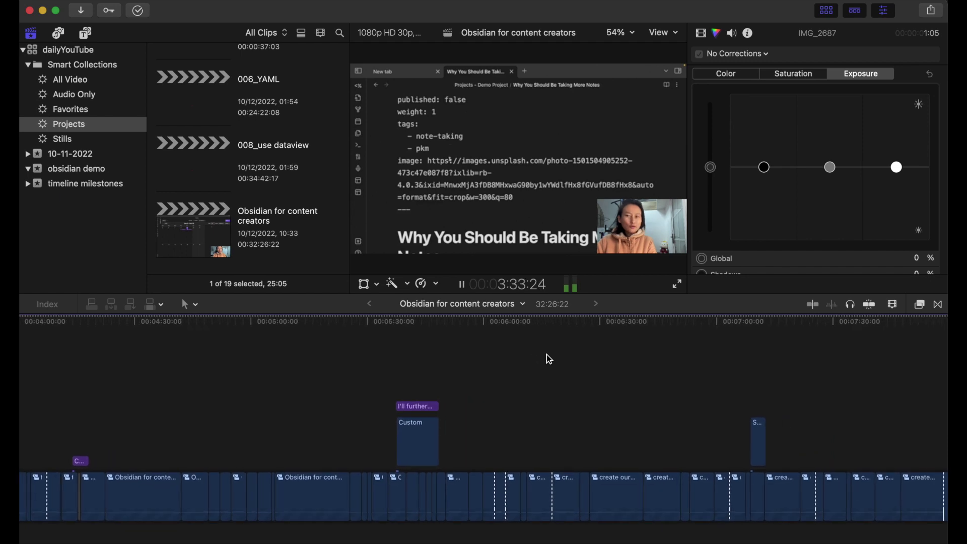
Step: Examine a wider span of the Obsidian for content creators timeline, covering the project creation clips from about 4:00 to 14:00
key("super+minus")
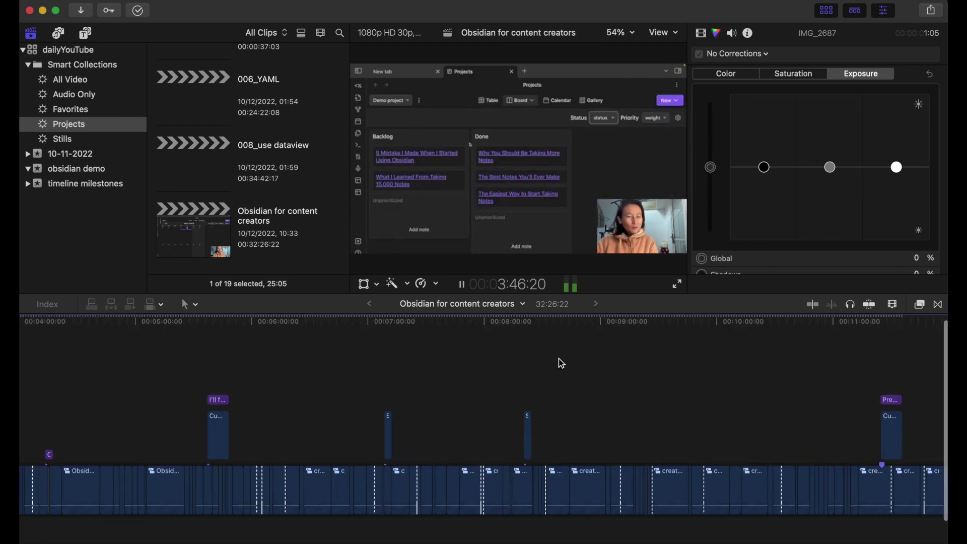
scroll(558, 358, "right", 6)
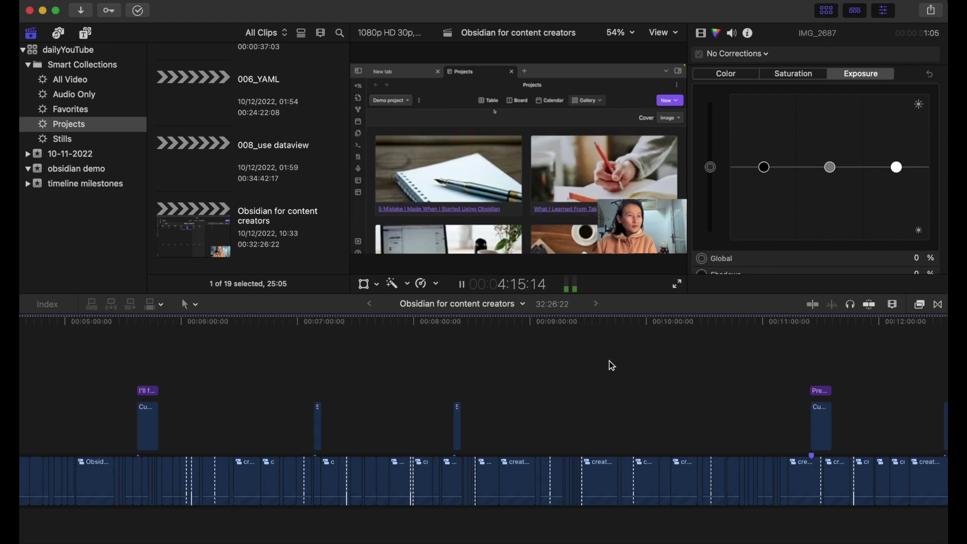
scroll(612, 361, "right", 5)
scroll(628, 361, "right", 6)
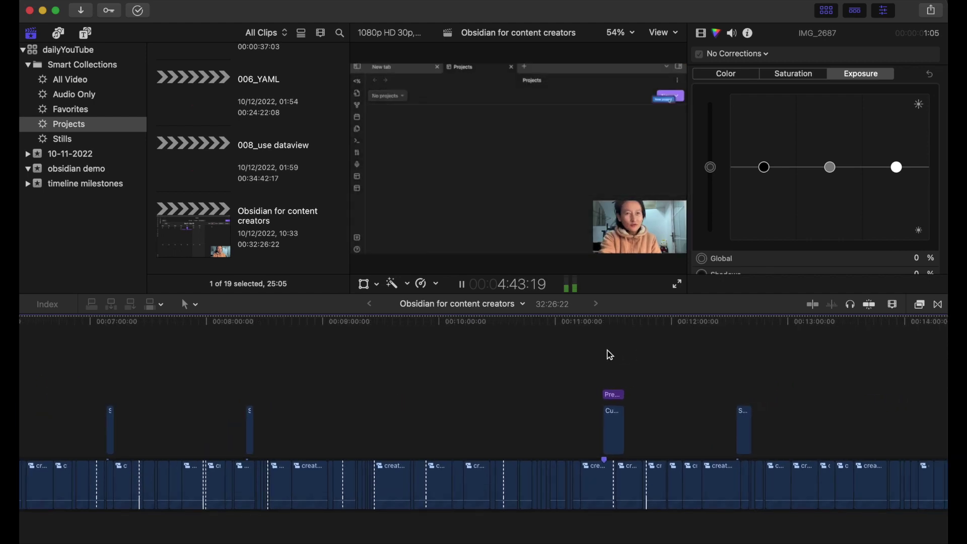
left_click(611, 352)
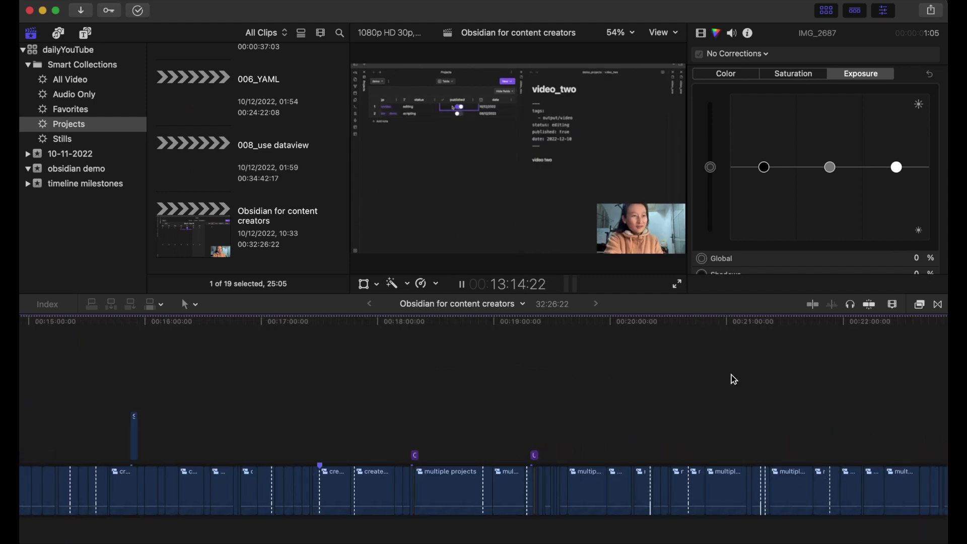
Step: Check the multiple projects section and survey the use case and missing functions clips near the end of Obsidian for content creators
left_click(669, 370)
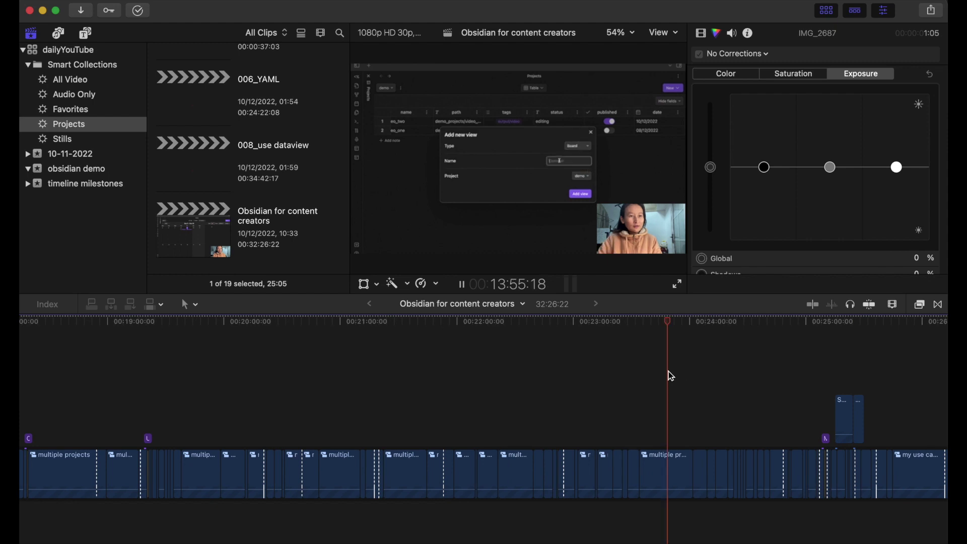
scroll(720, 371, "right", 10)
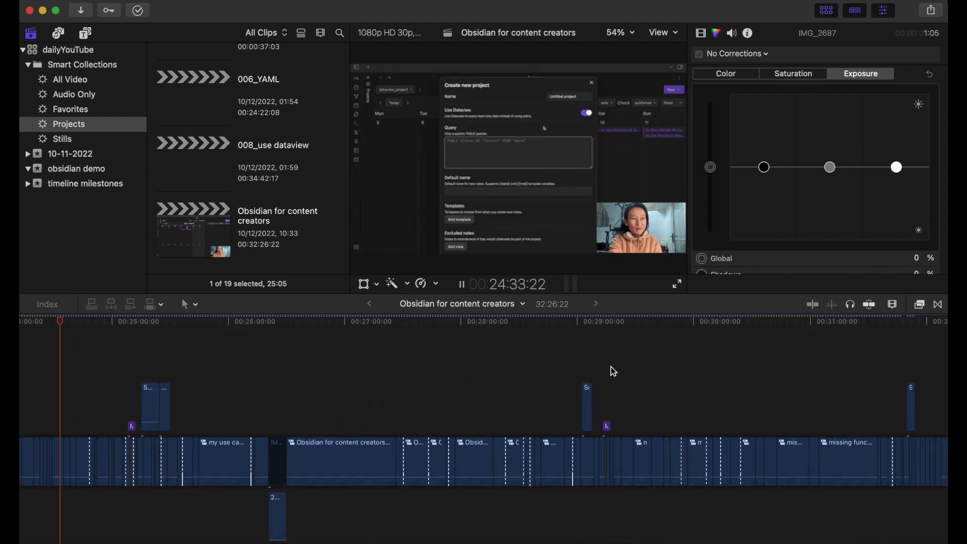
scroll(613, 371, "right", 5)
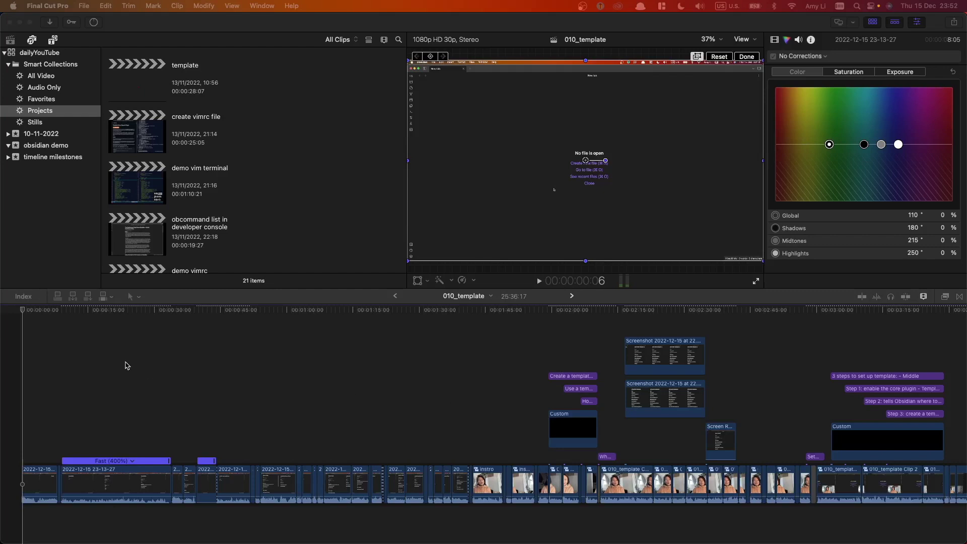
Step: Play the 010_template project from about 0:14 and review its timeline through the book note template demo clips
left_click(83, 371)
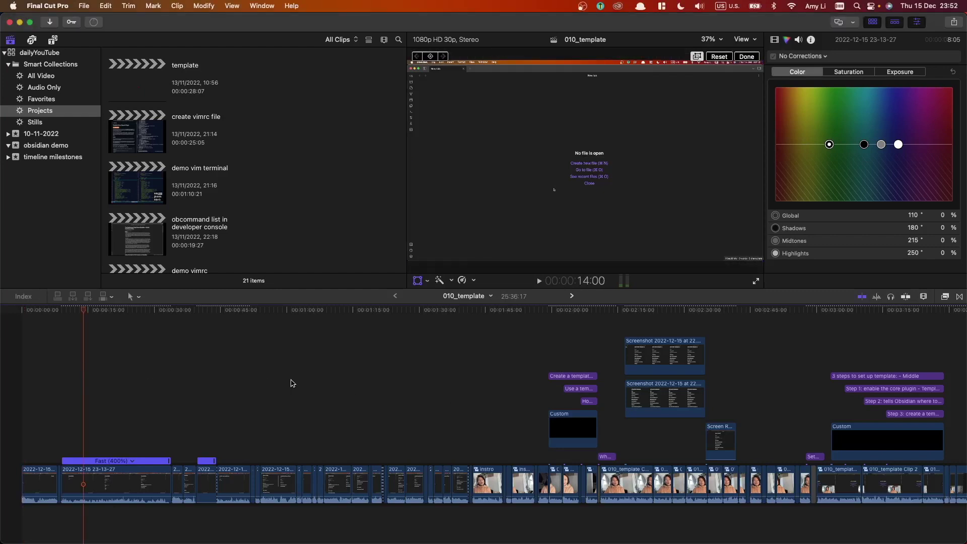
key("space")
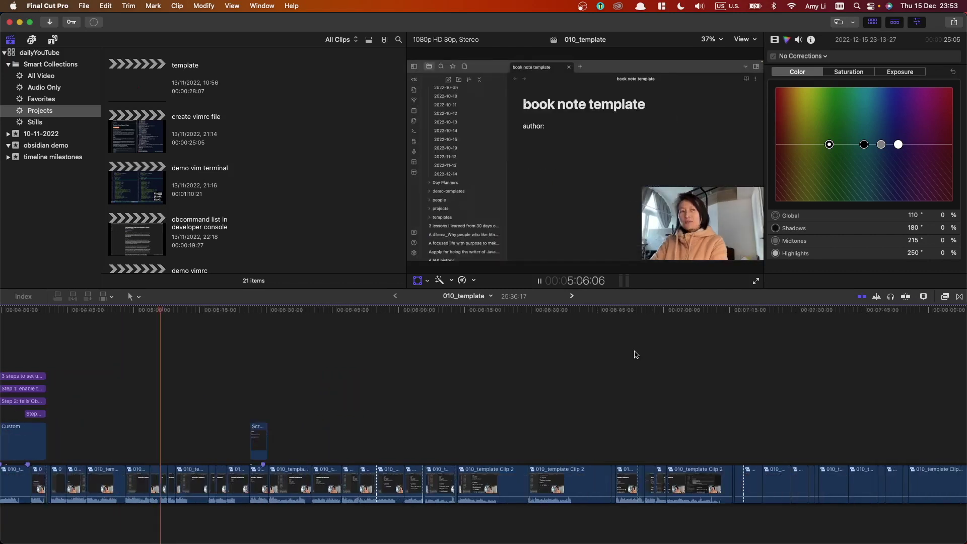
key("super+minus")
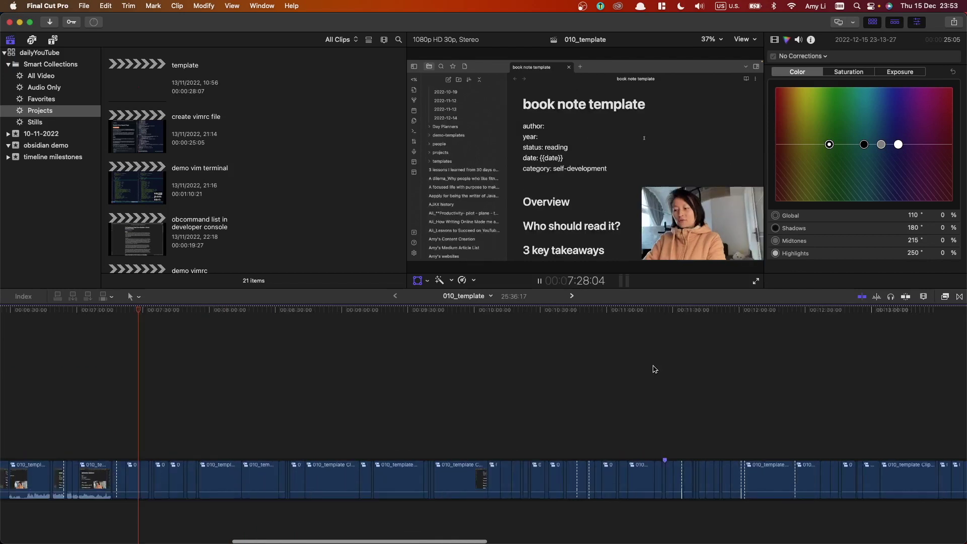
left_click(662, 369)
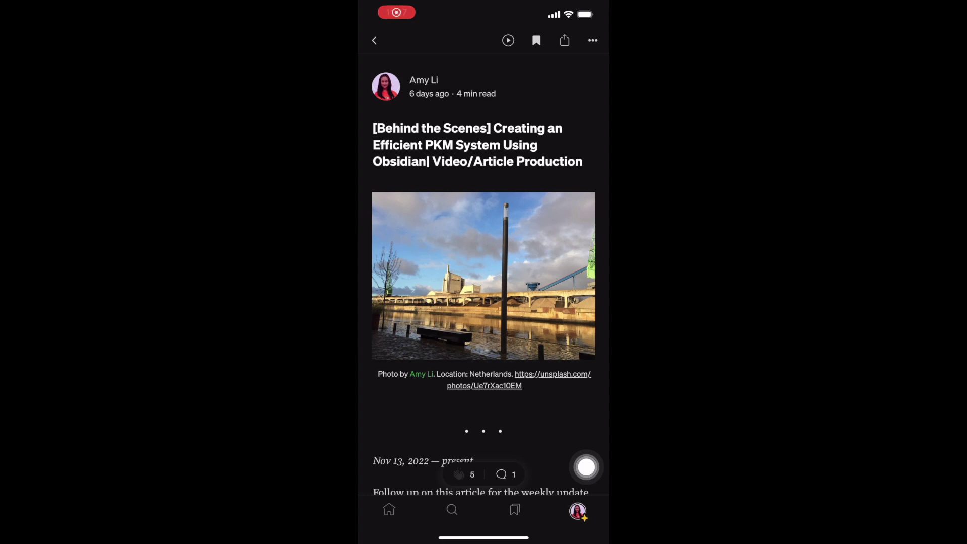
Step: Read the introduction of the Behind the Scenes article on creating an efficient PKM system, down to its hand-drawn diagram
scroll(483, 277, "down", 5)
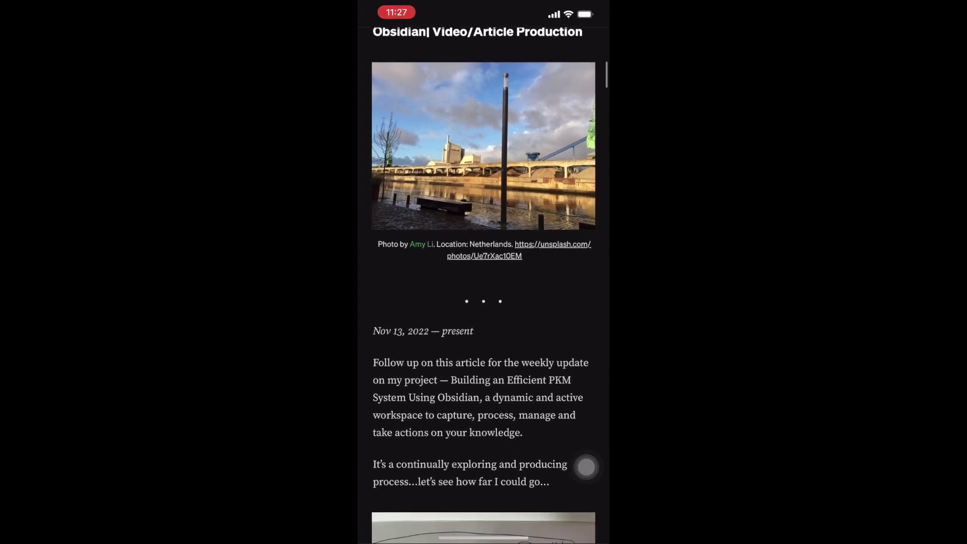
scroll(483, 286, "down", 6)
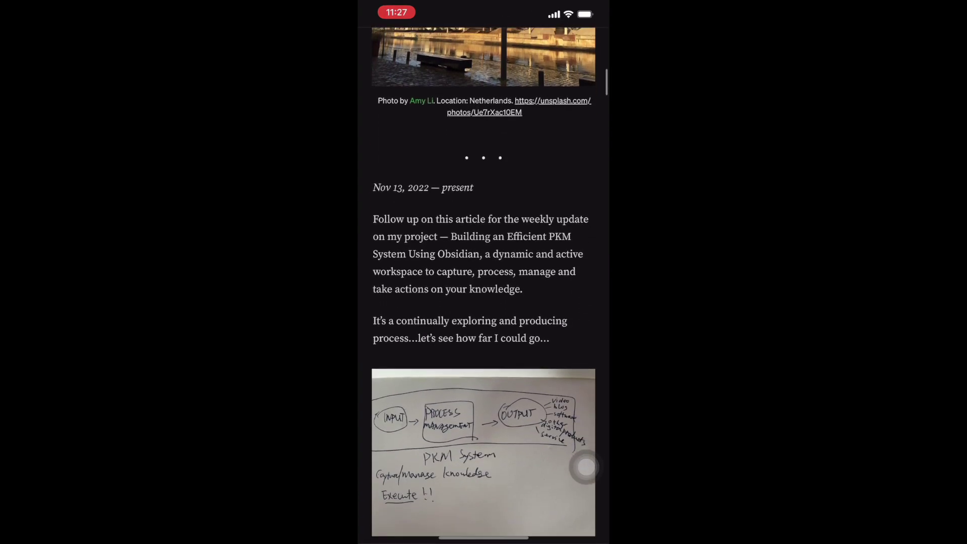